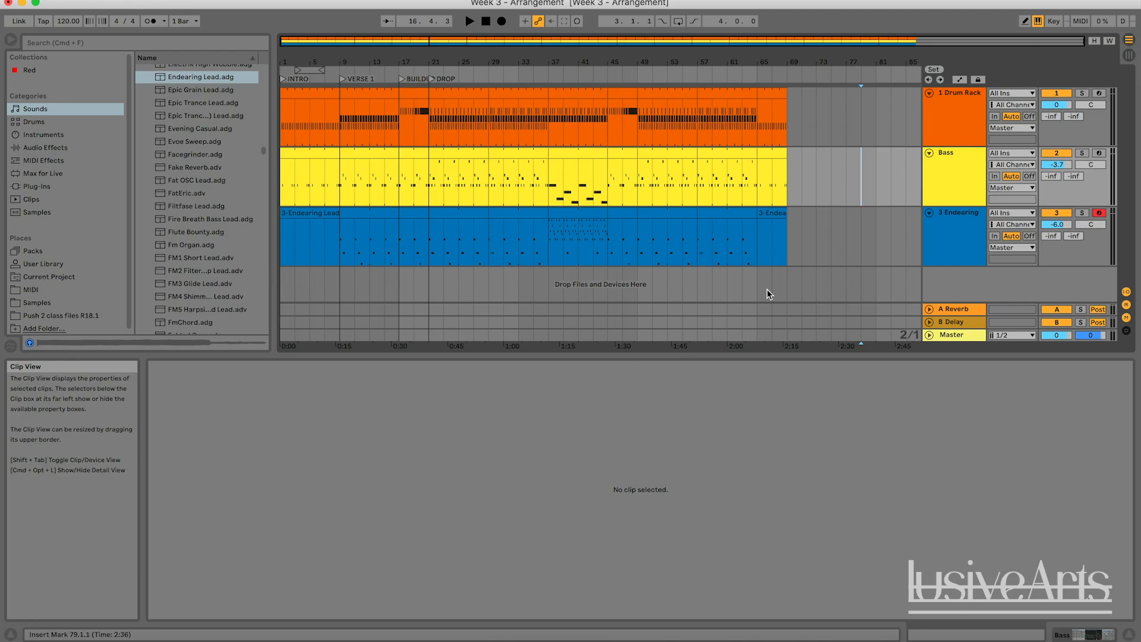
left_click(822, 215)
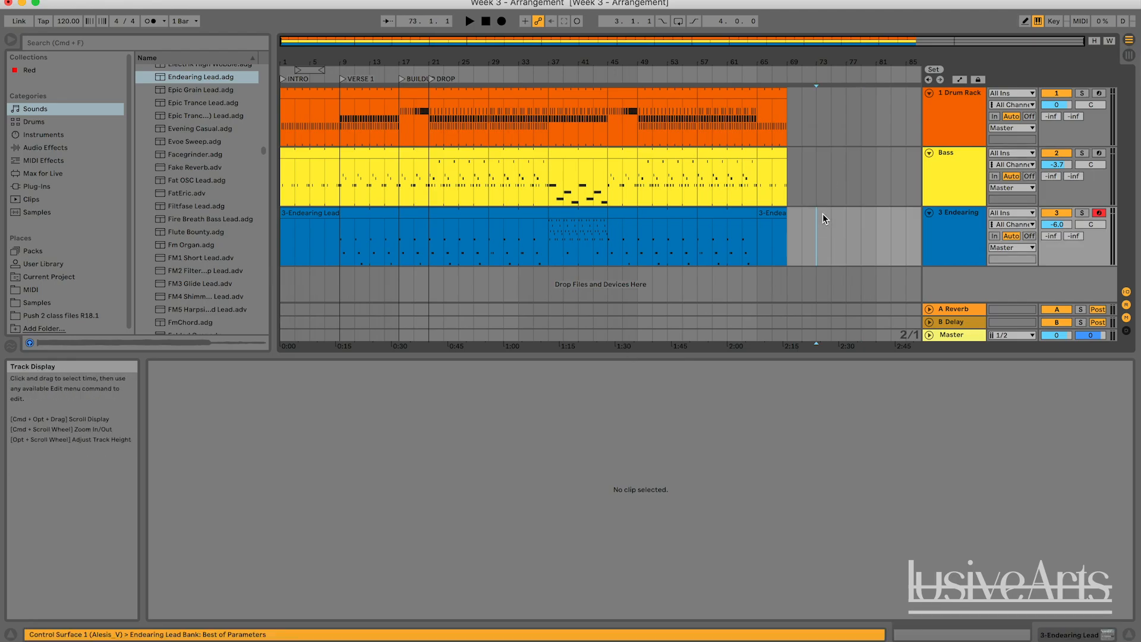
left_click(807, 194)
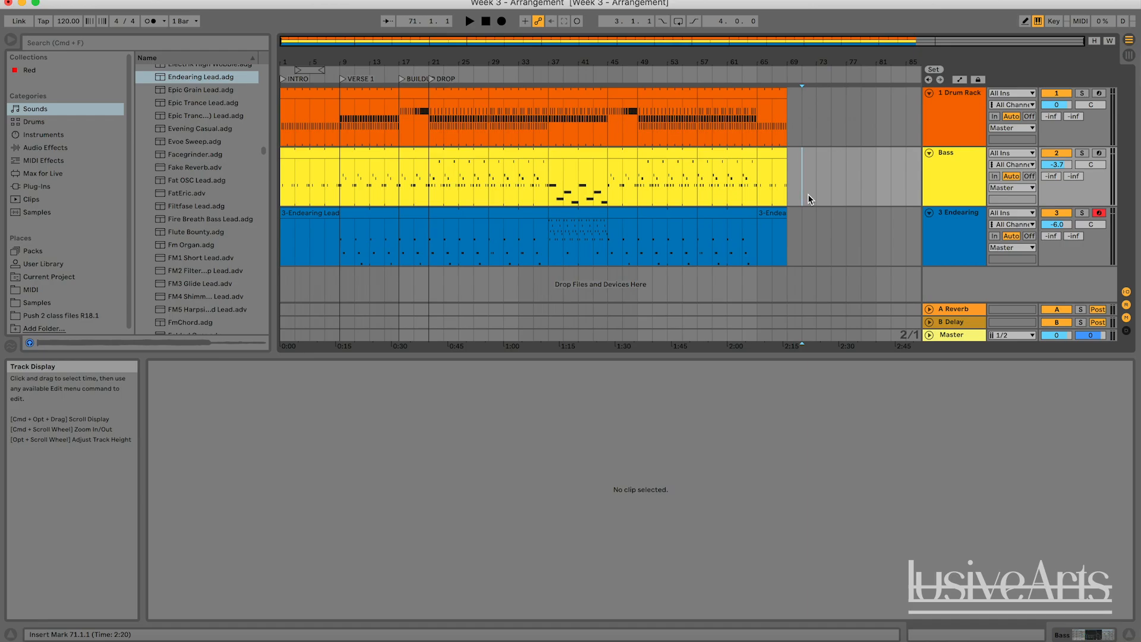
Step: Switch to Session View and look over the intro to drop scenes and the Bass clips for intro and verse
left_click(1129, 55)
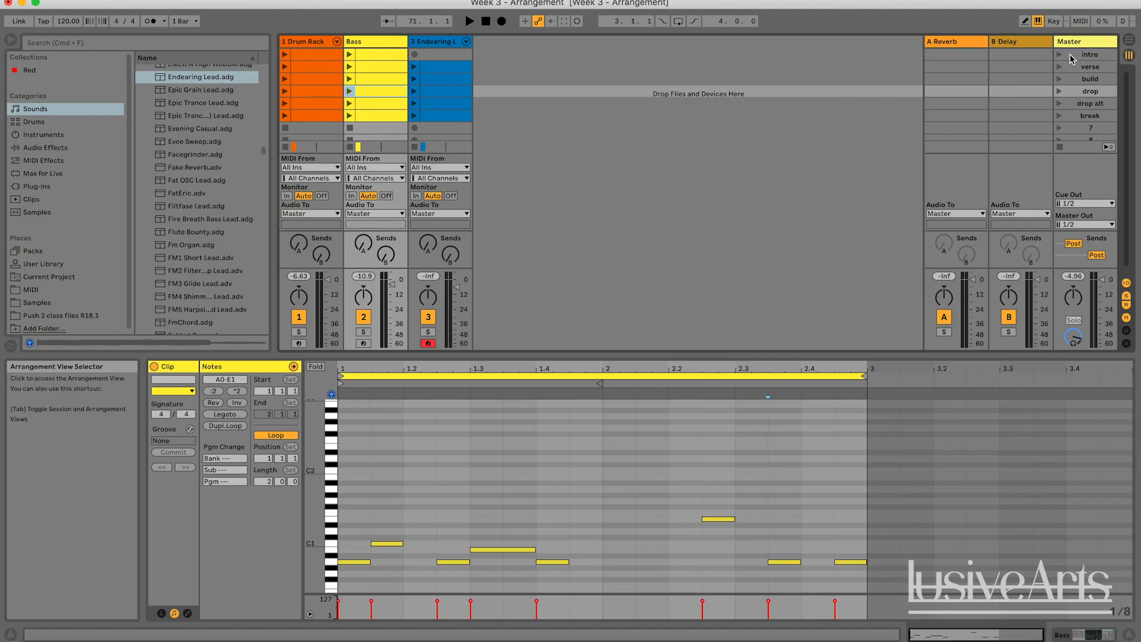
key("Tab")
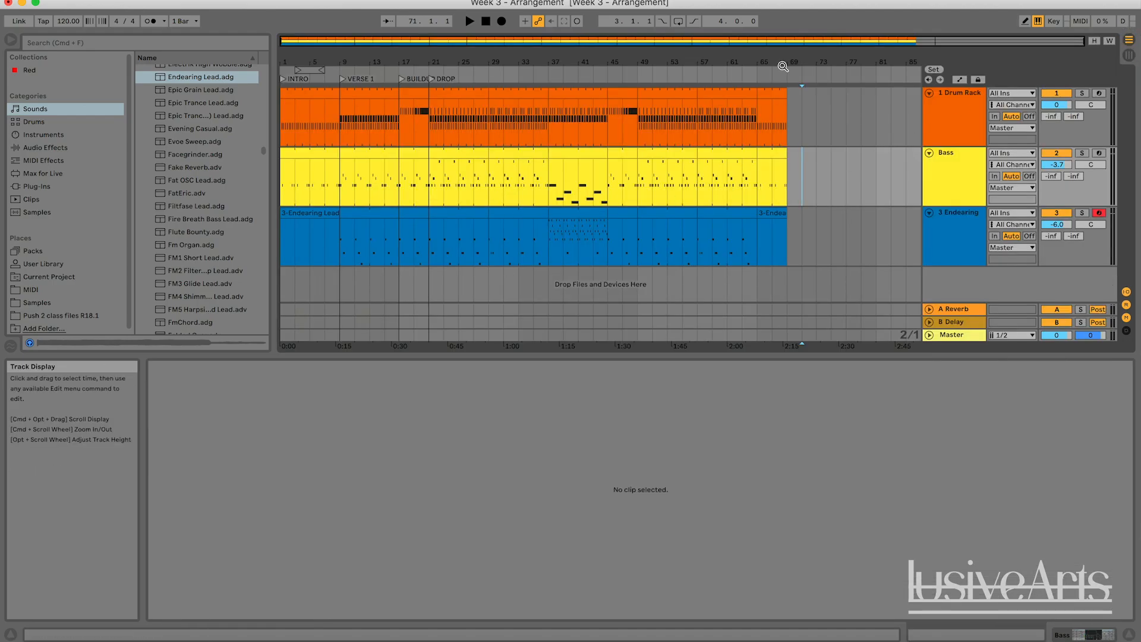
key("Tab")
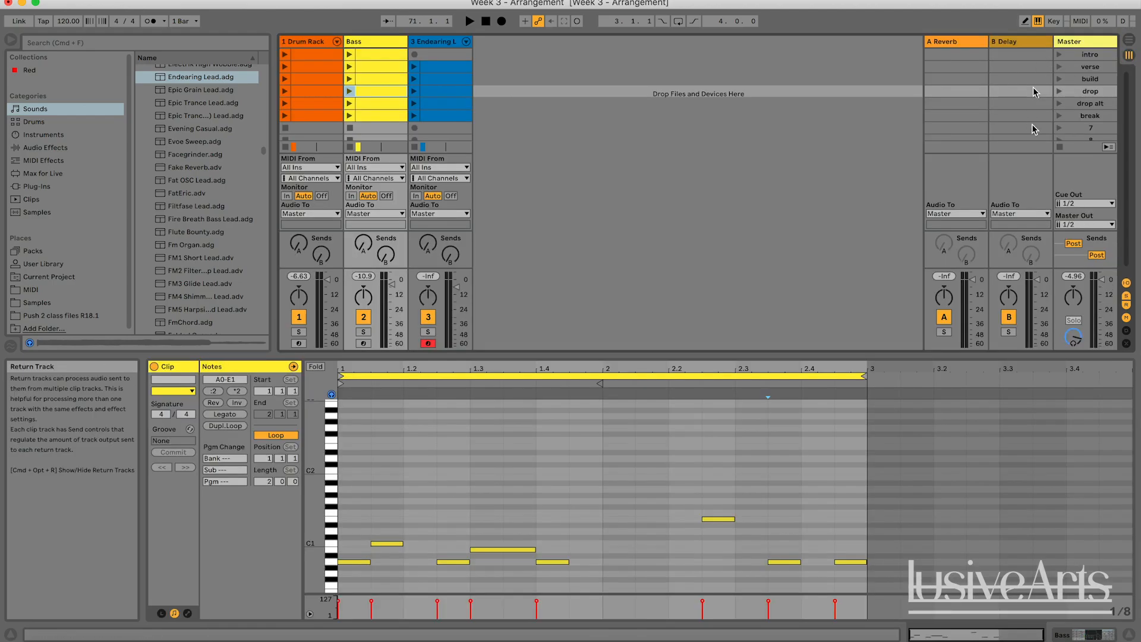
left_click(1088, 59)
left_click(1089, 66)
left_click(1090, 79)
left_click(1091, 91)
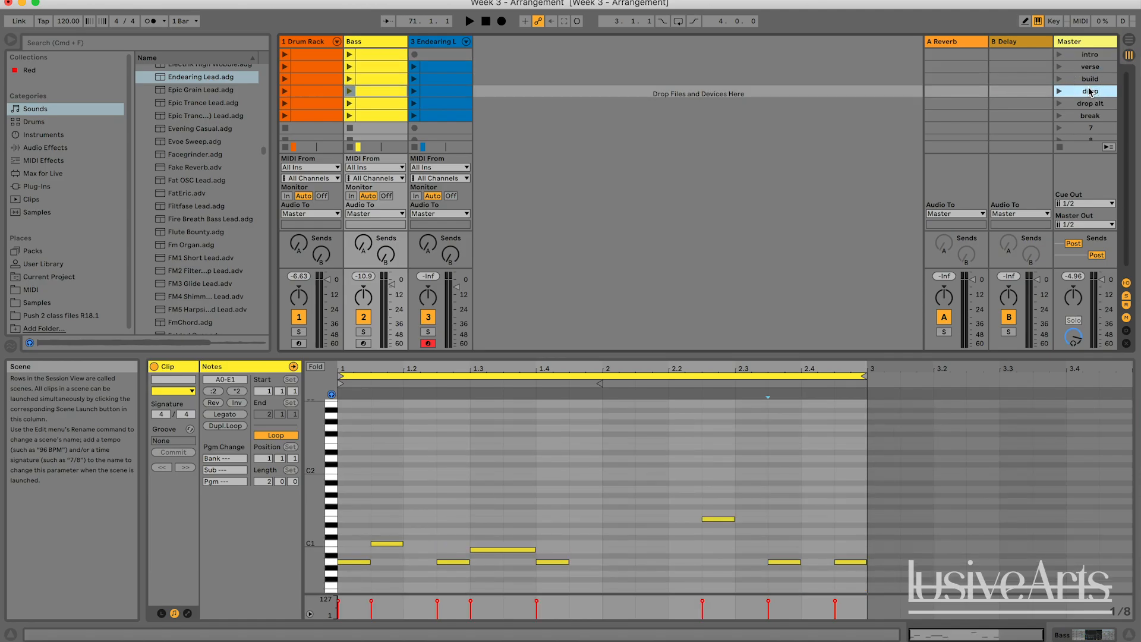
left_click(372, 56)
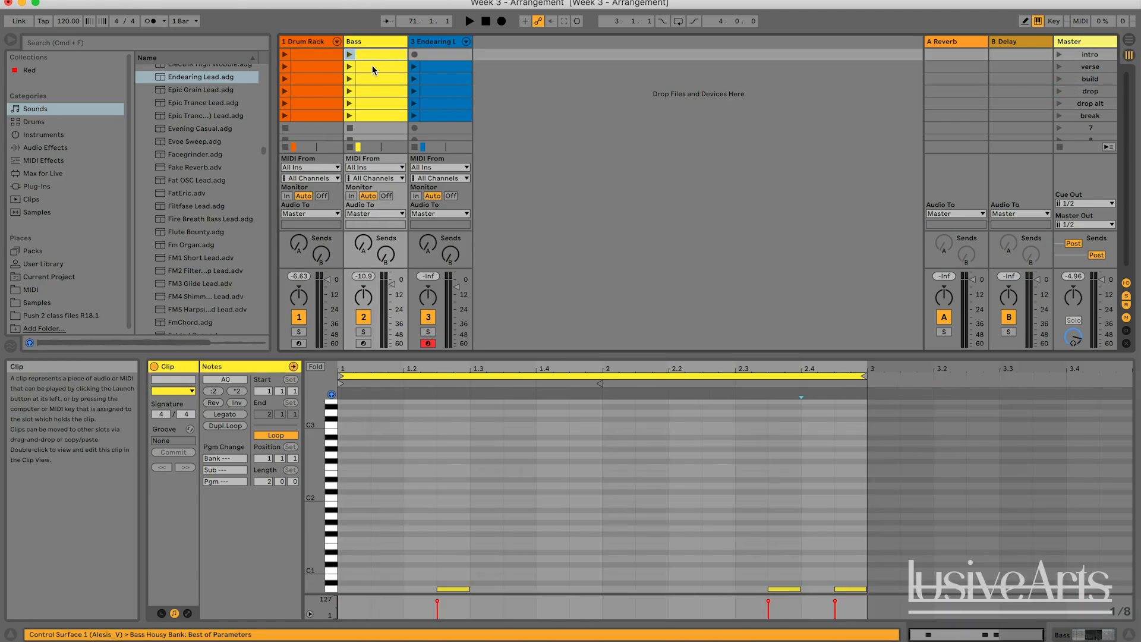
left_click(373, 67)
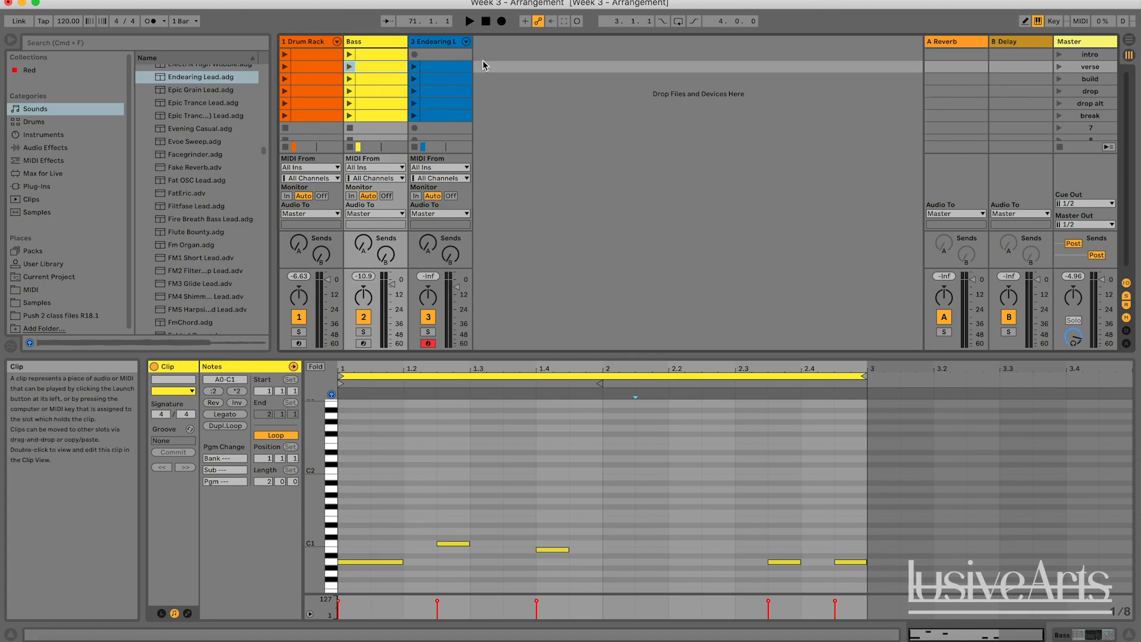
Step: Return to Arrangement View and inspect the notes of the drum clip in the intro section
left_click(1128, 39)
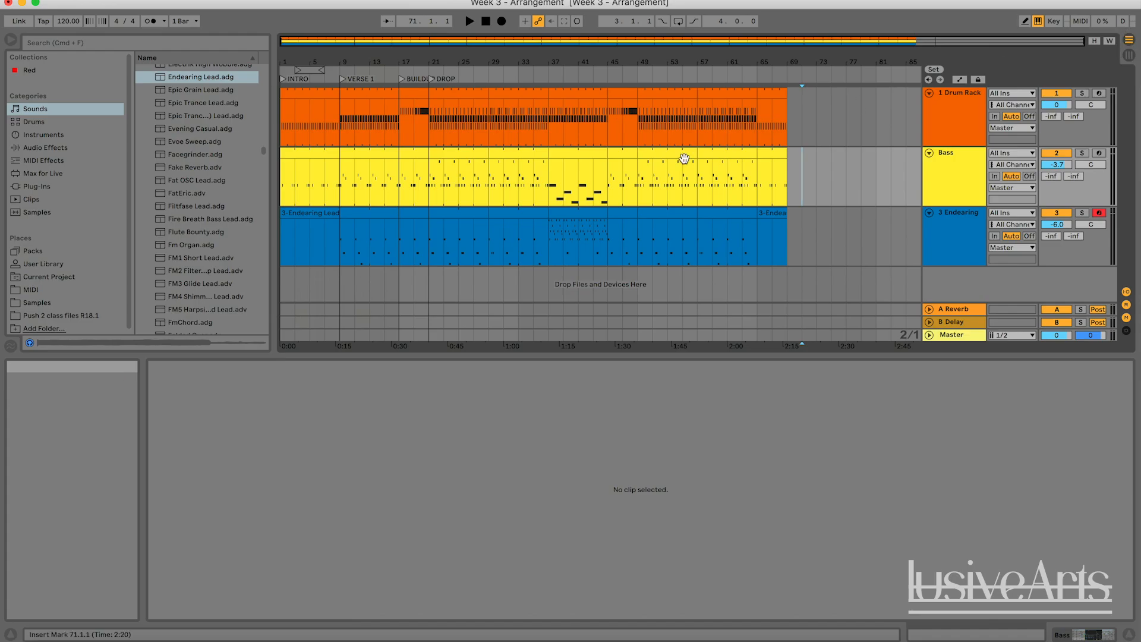
left_click(905, 202)
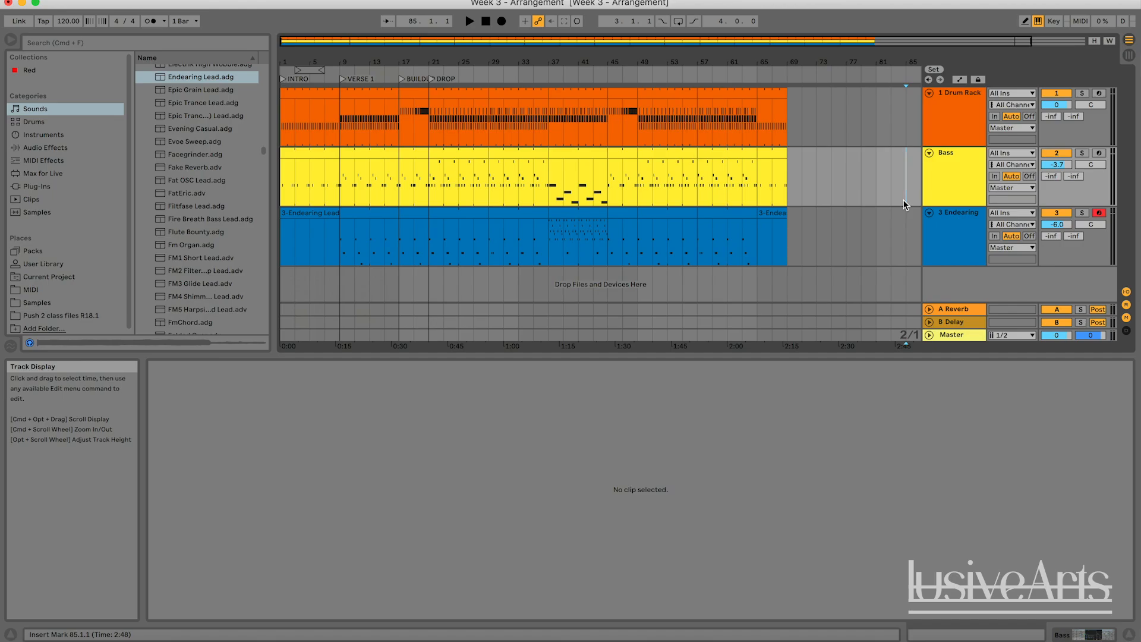
left_click(846, 190)
left_click(948, 238)
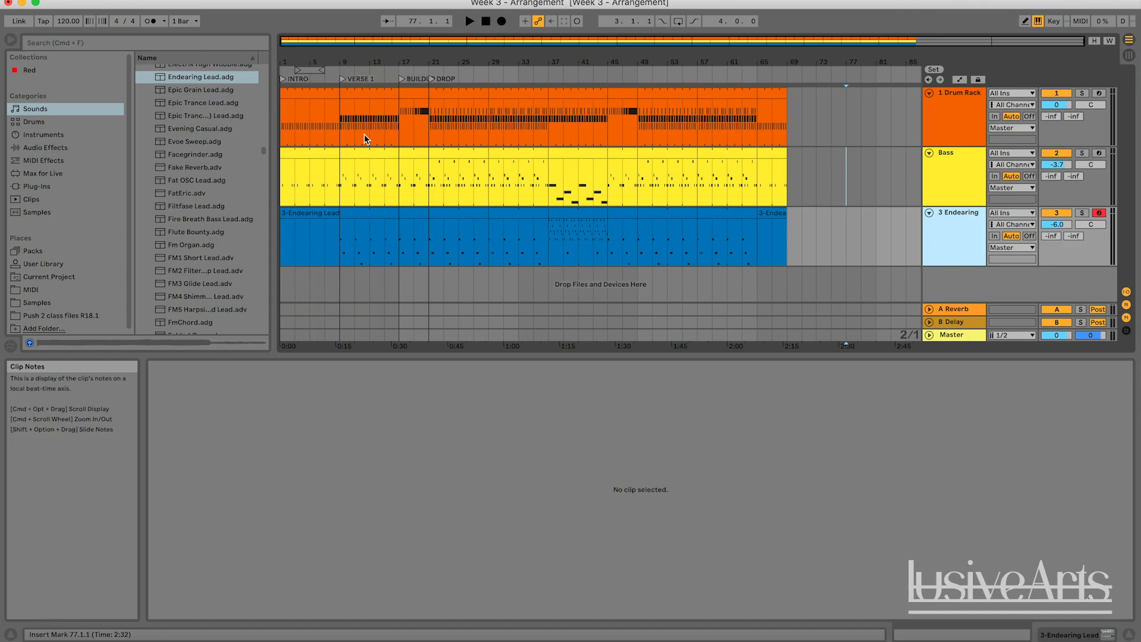
double_click(305, 115)
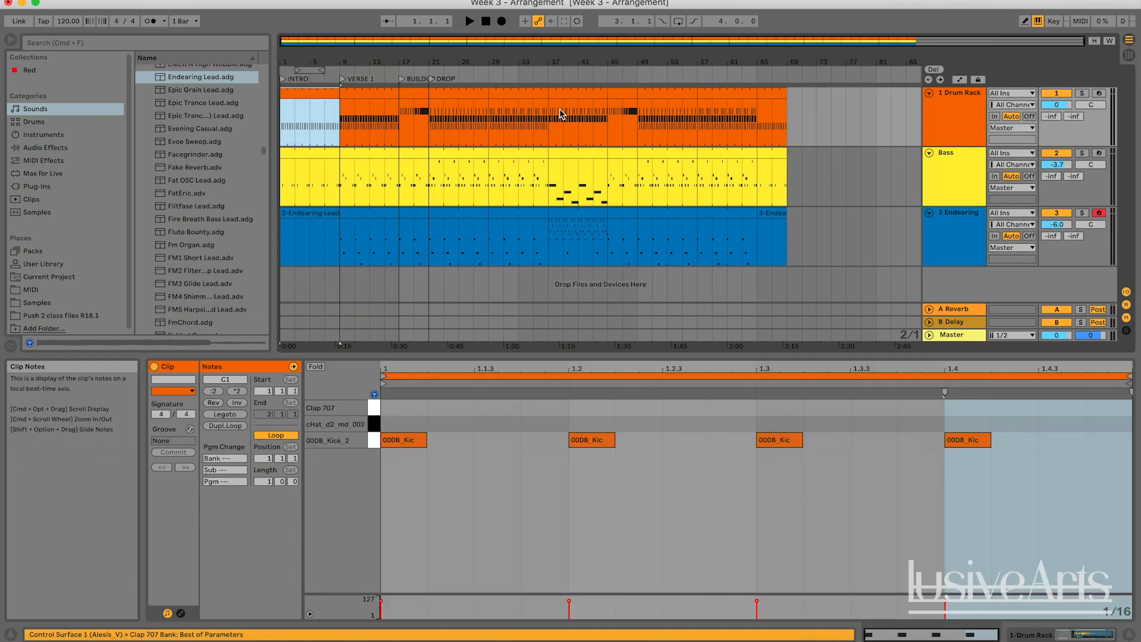
left_click(880, 117)
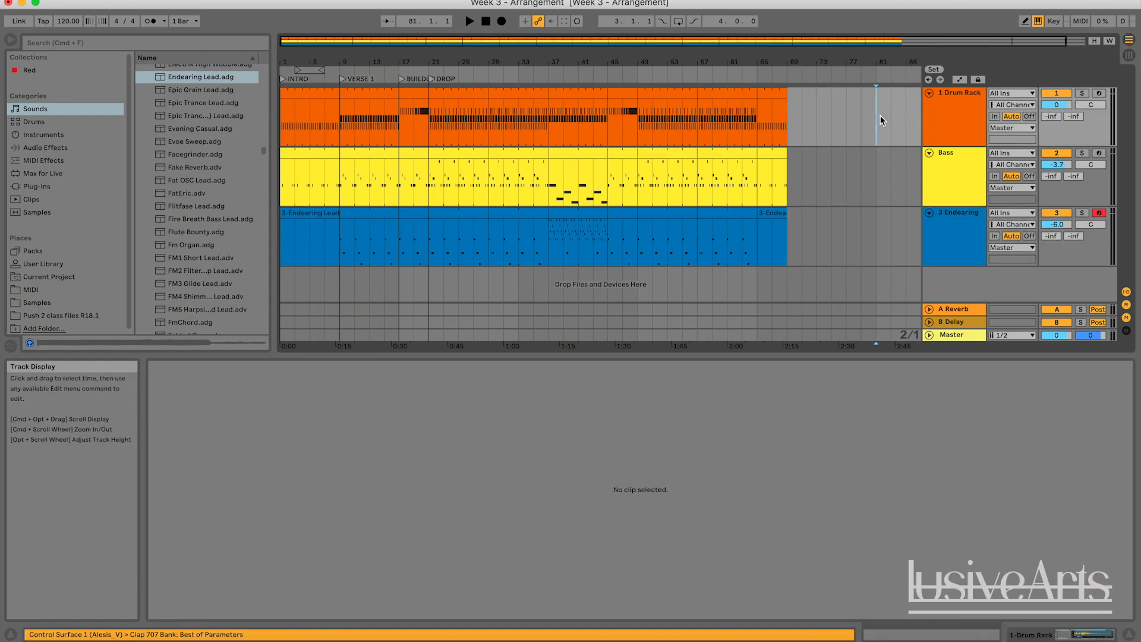
Step: Reopen Session View and inspect the intro drum clip, the verse bass clip and the build lead clip
left_click(1129, 55)
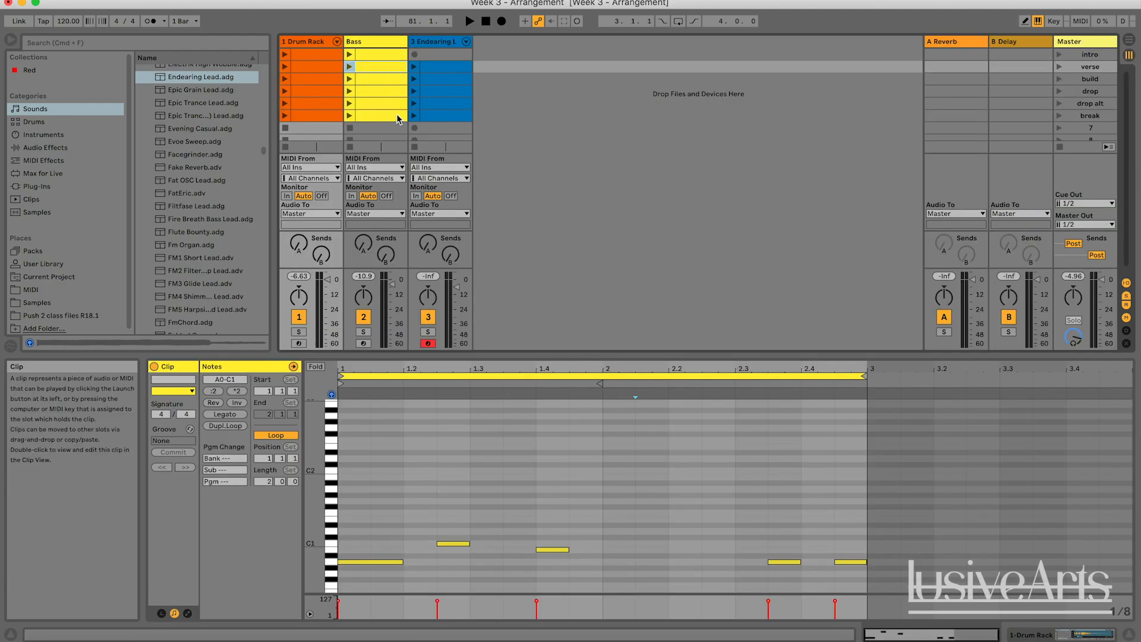
left_click(334, 56)
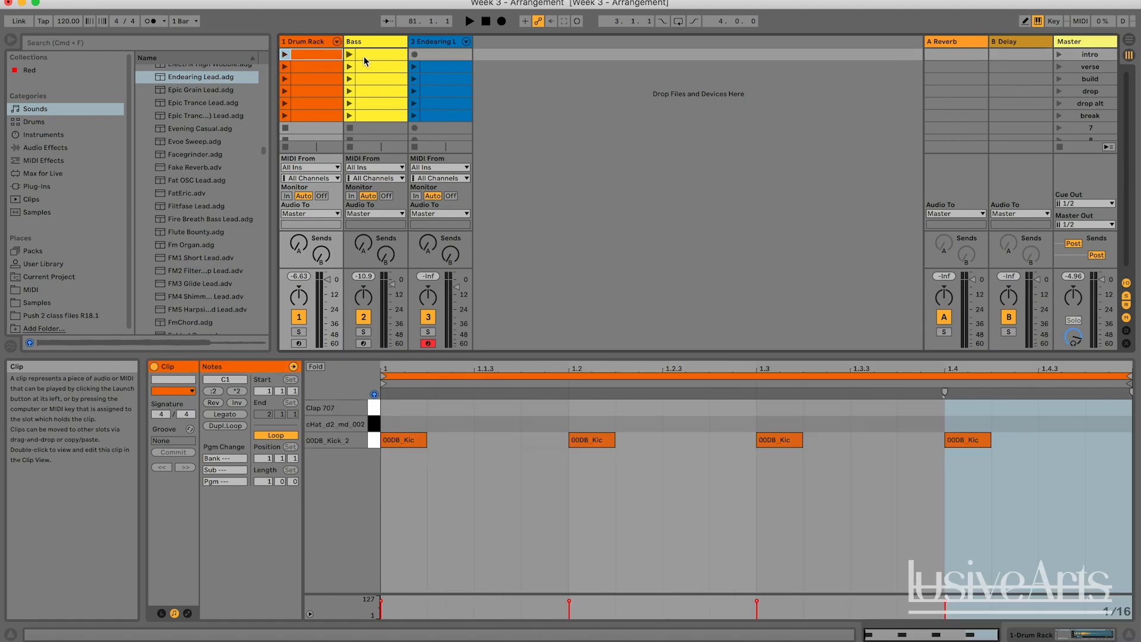
left_click(380, 69)
left_click(446, 77)
left_click(622, 87)
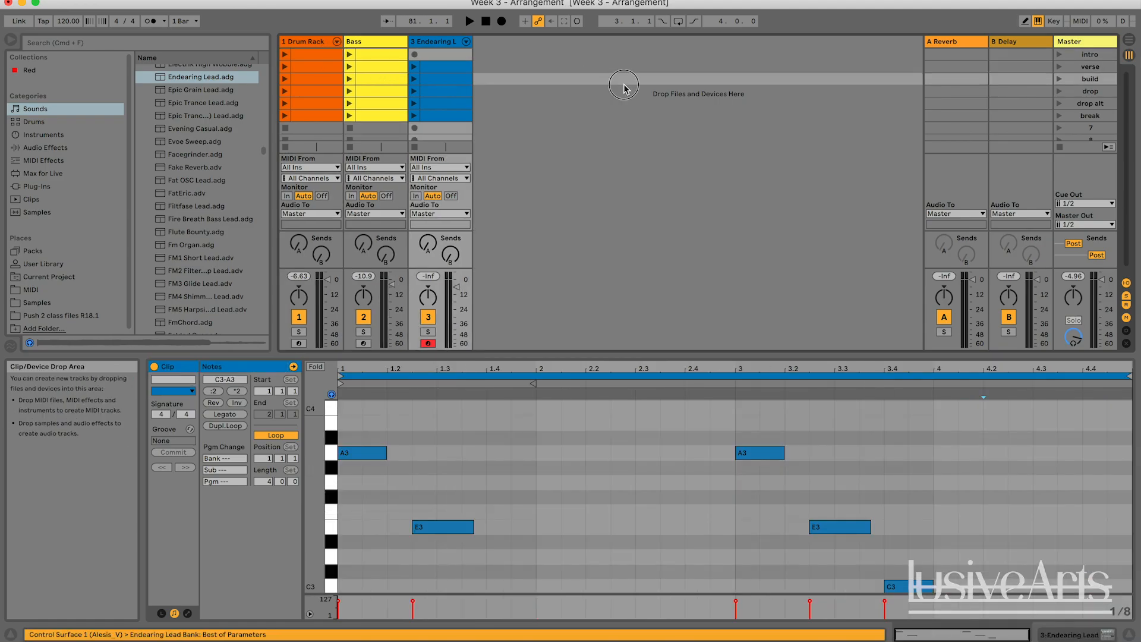
Step: Step through the scenes from intro to break, ending with the intro scene selected
left_click(1085, 55)
left_click(1094, 66)
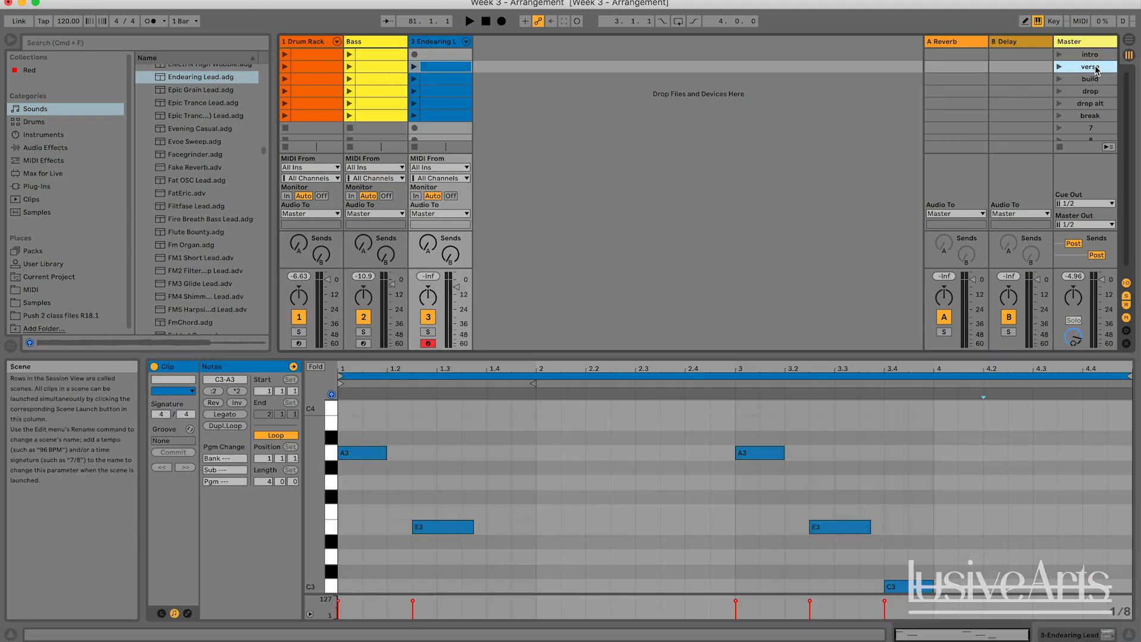
left_click(1093, 79)
left_click(1092, 93)
left_click(1092, 103)
left_click(1091, 116)
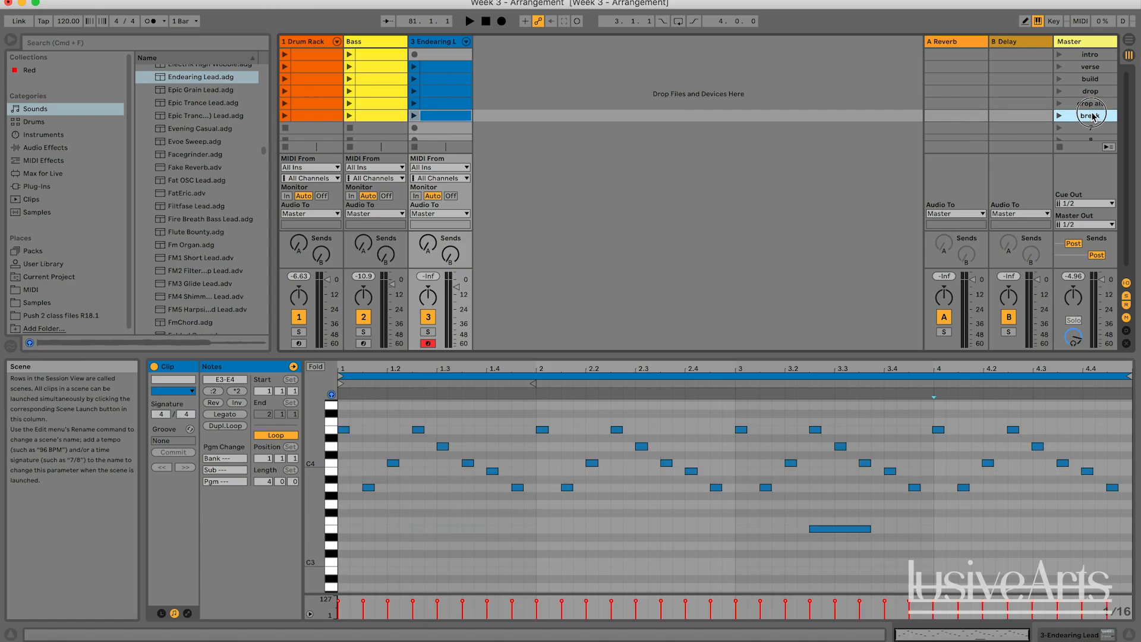
left_click(1091, 56)
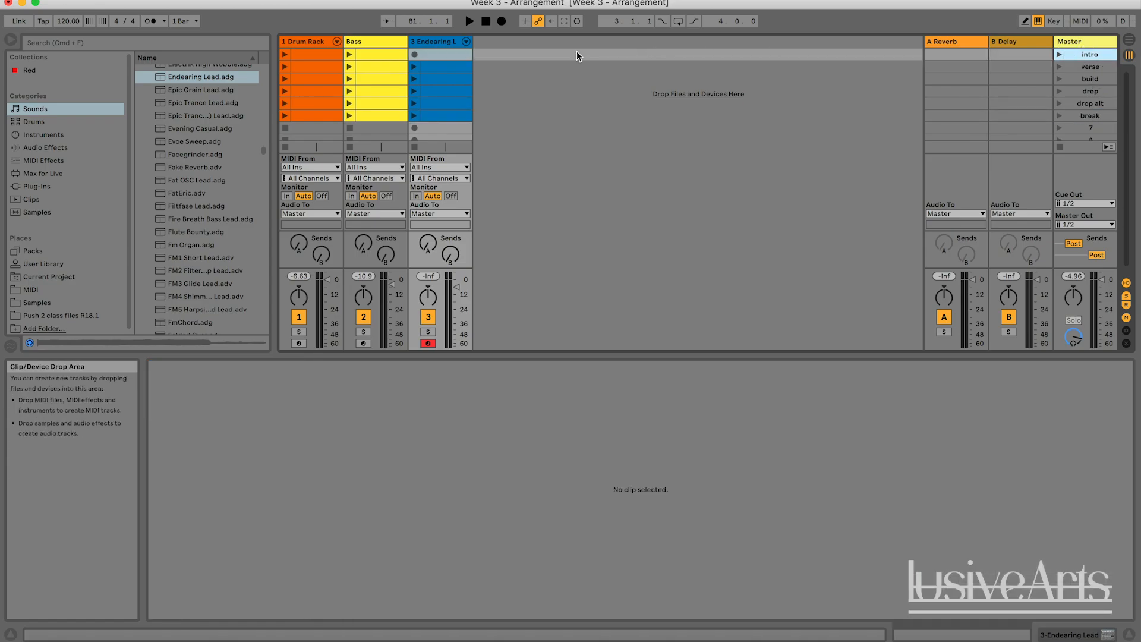
Step: Return to Arrangement View and inspect the notes of the Bass clips in the verse and drop sections
key("Tab")
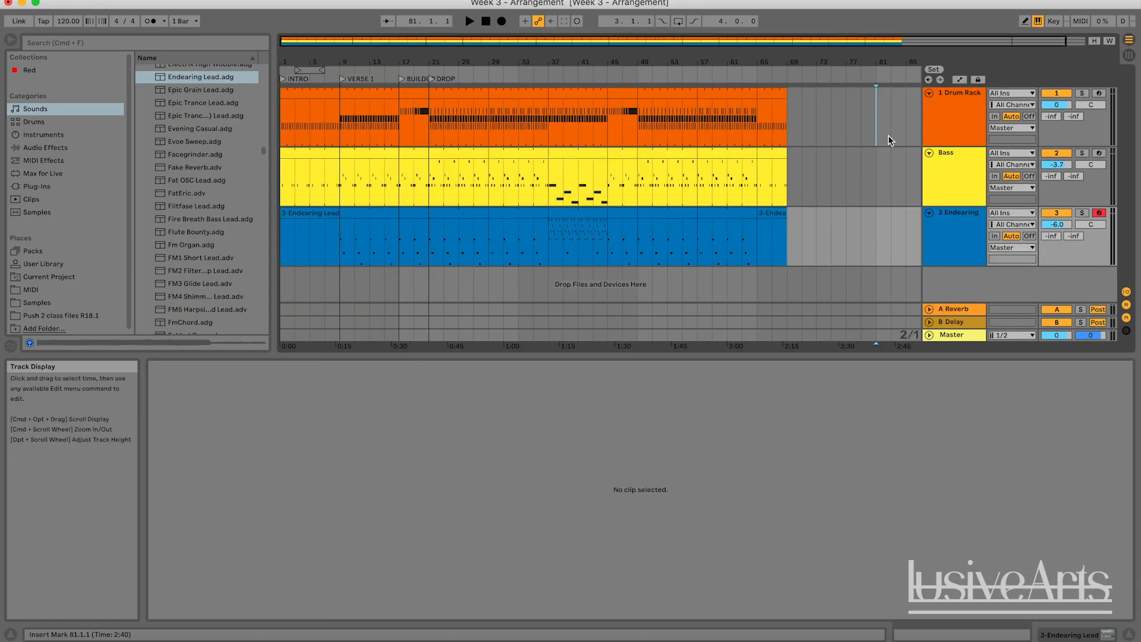
double_click(855, 38)
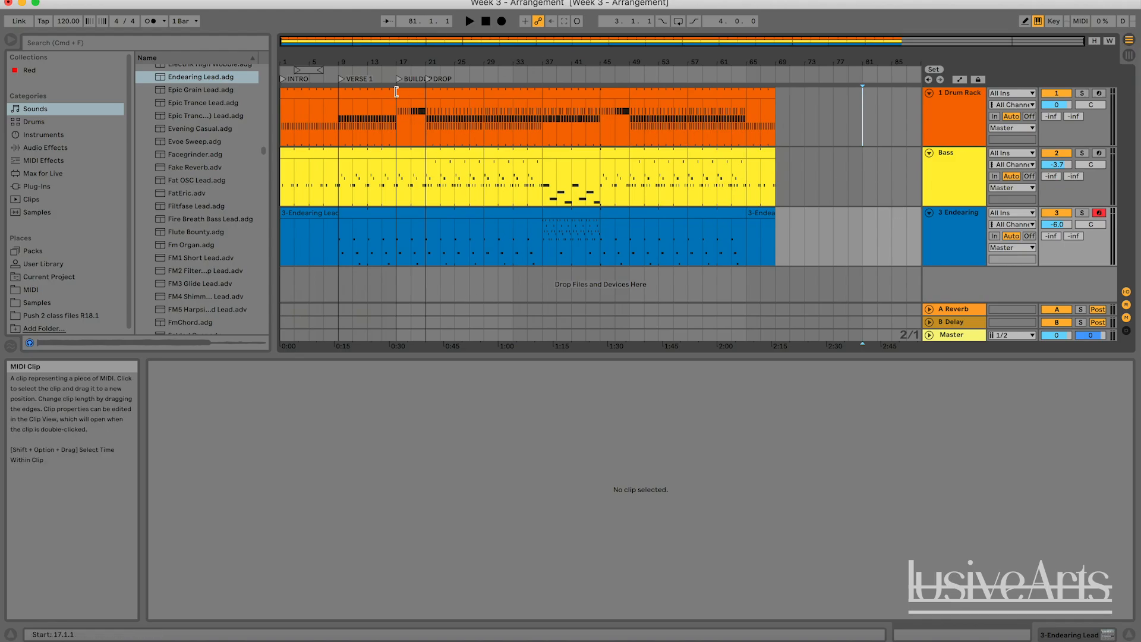
left_click(396, 114)
left_click_drag(425, 42, 392, 72)
left_click_drag(466, 73, 449, 53)
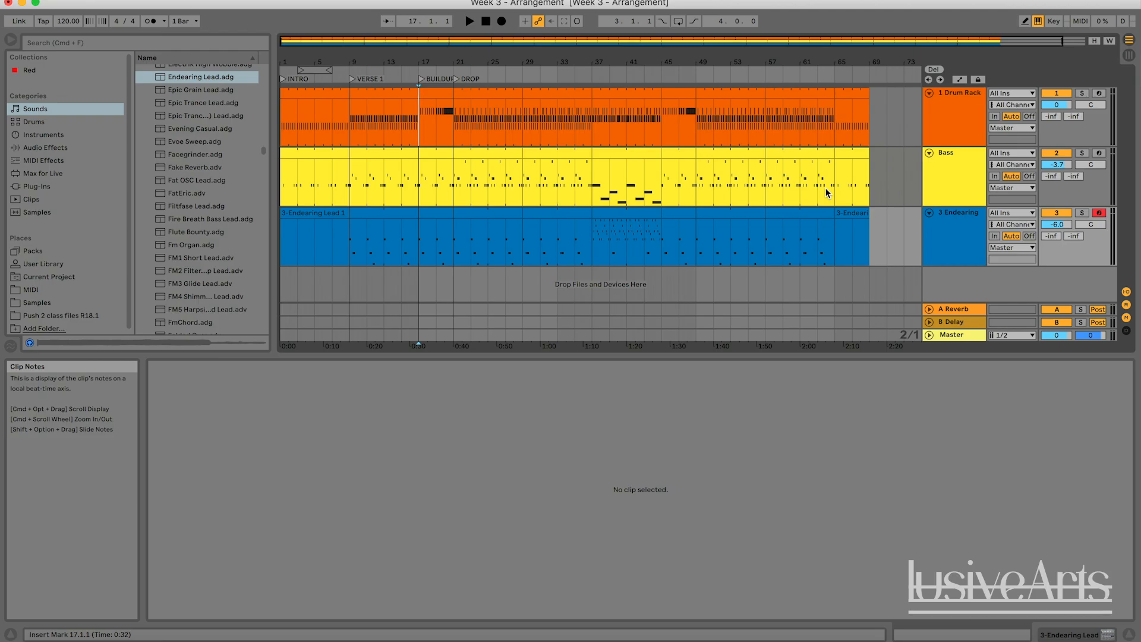
left_click(408, 195)
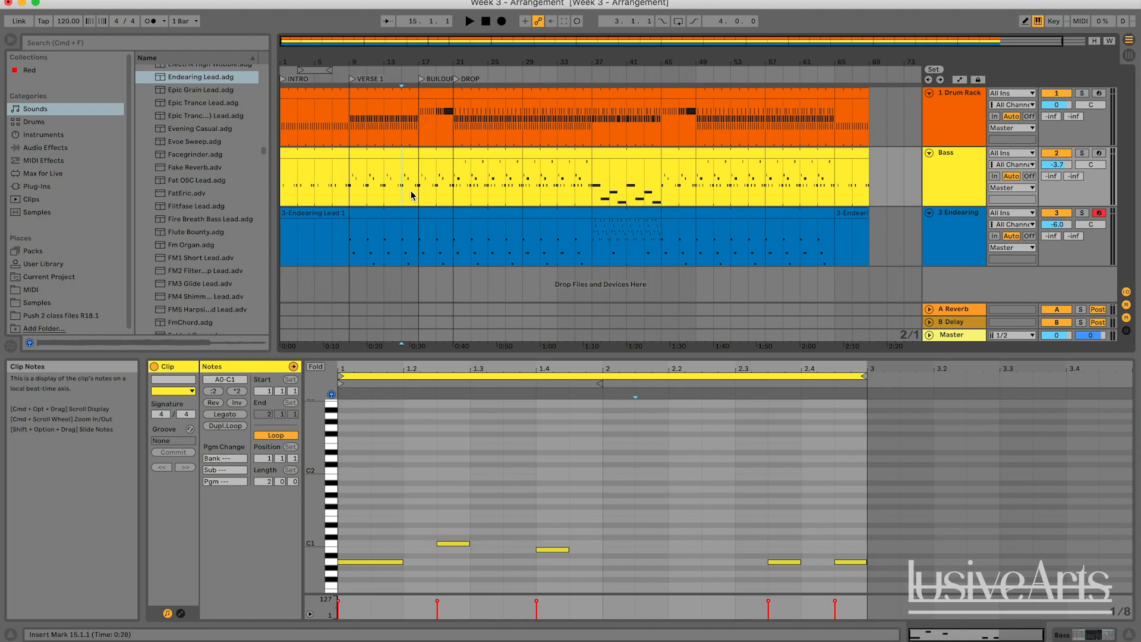
left_click(418, 192)
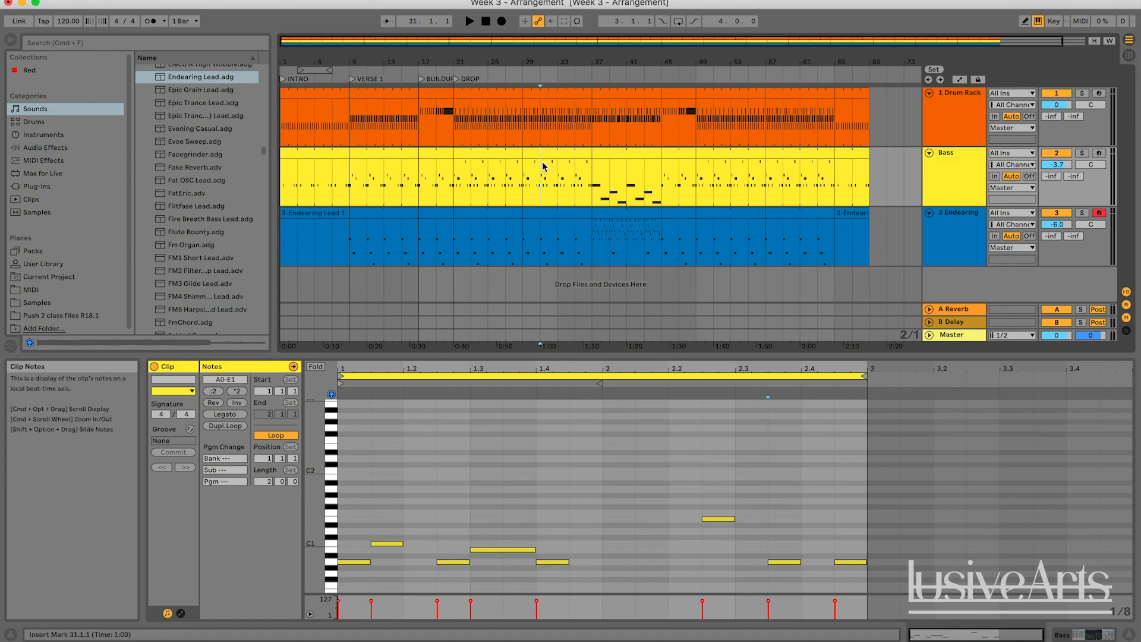
left_click(569, 177)
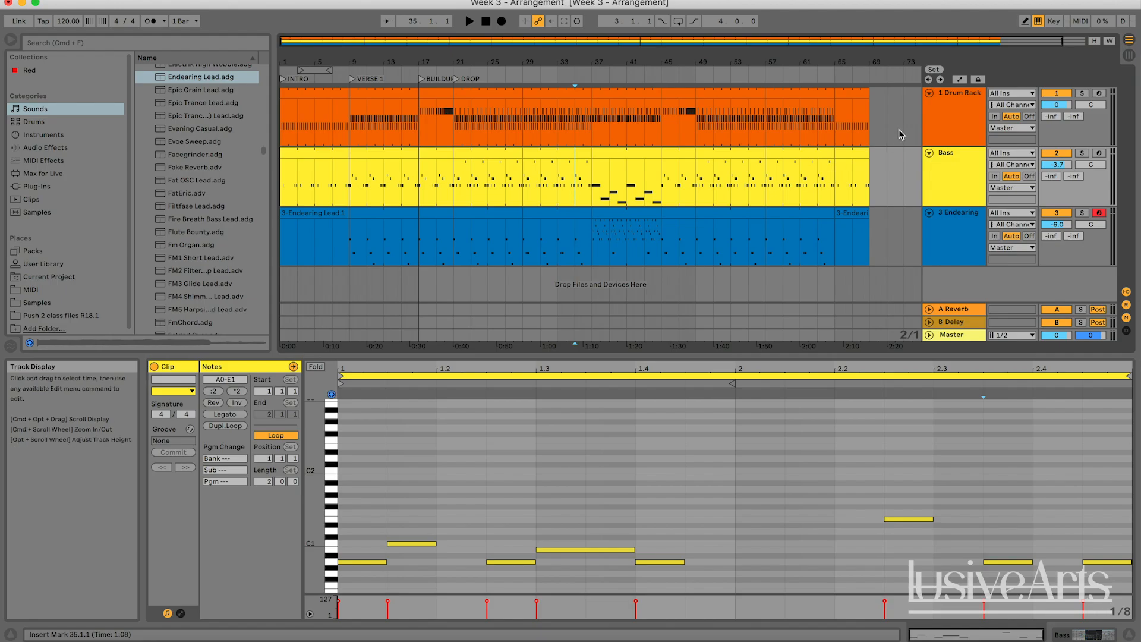
Step: Insert a new audio track after the Drum Rack track and move it to the top of the arrangement
left_click(956, 110)
key("super+t")
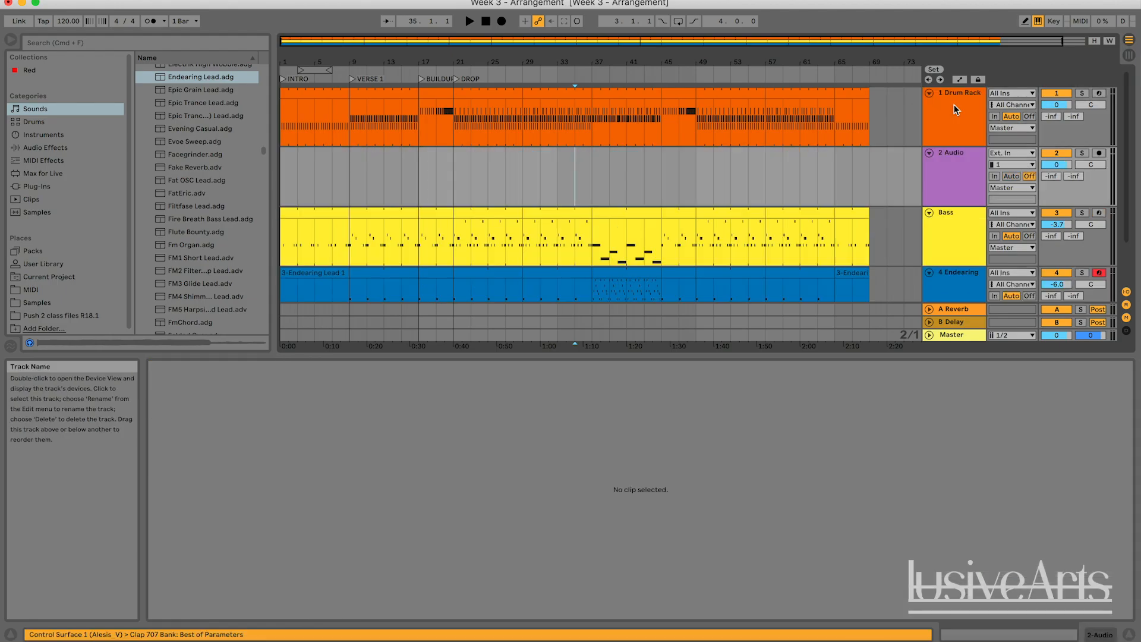
left_click_drag(951, 174, 955, 98)
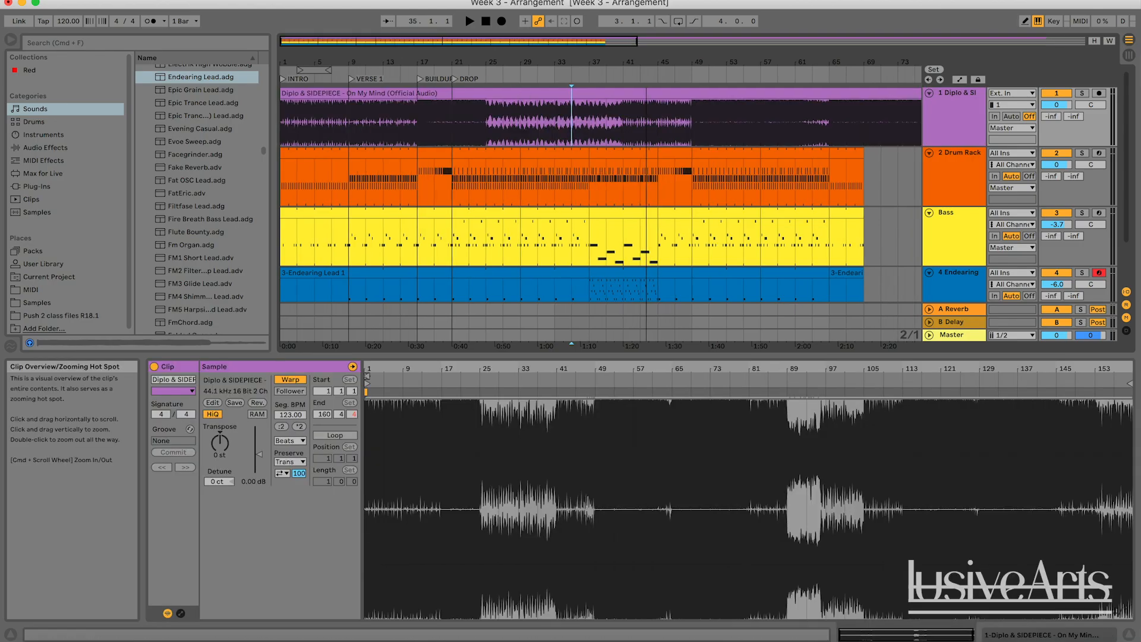
Step: Examine the reference song's waveform around bars 30 to 35 against the arrangement's sections
left_click_drag(570, 62, 618, 66)
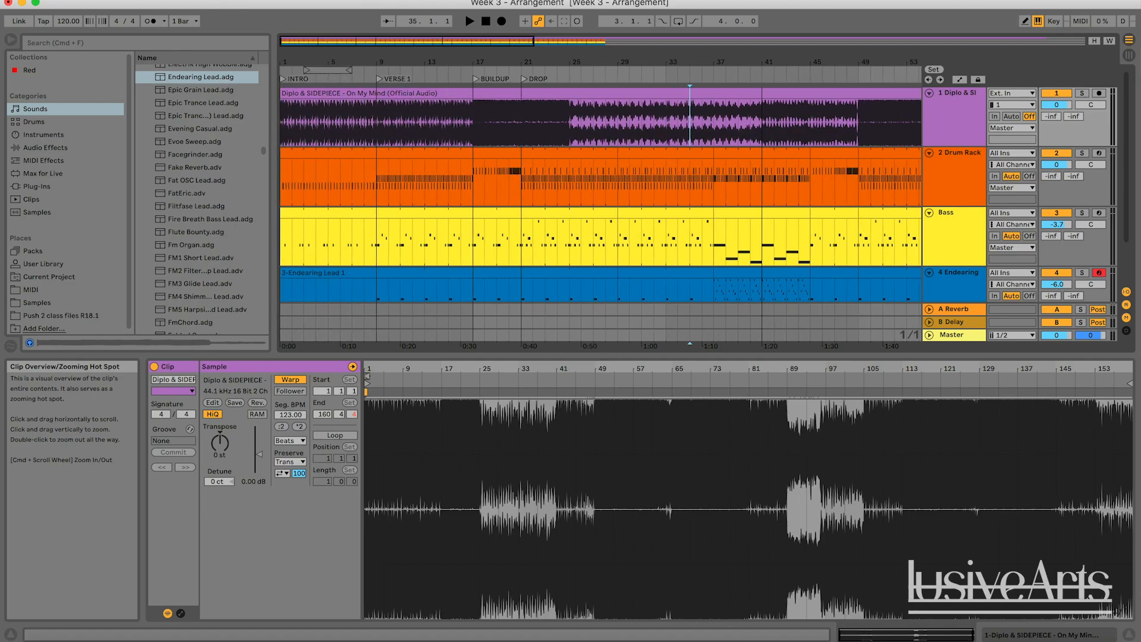
left_click(631, 110)
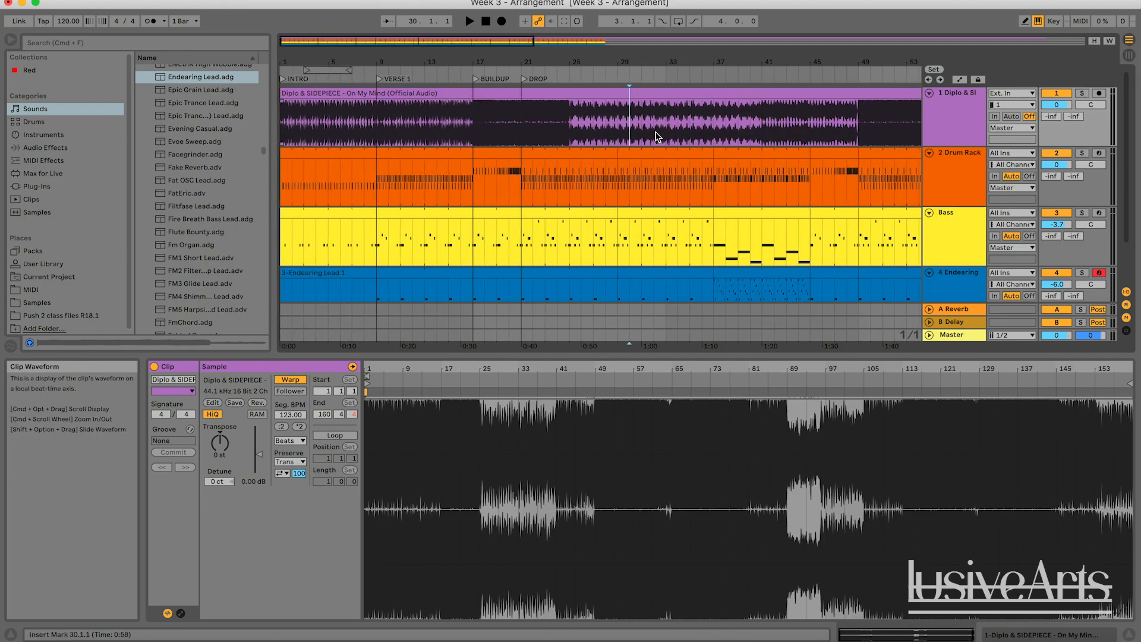
left_click(690, 135)
left_click_drag(704, 61, 704, 43)
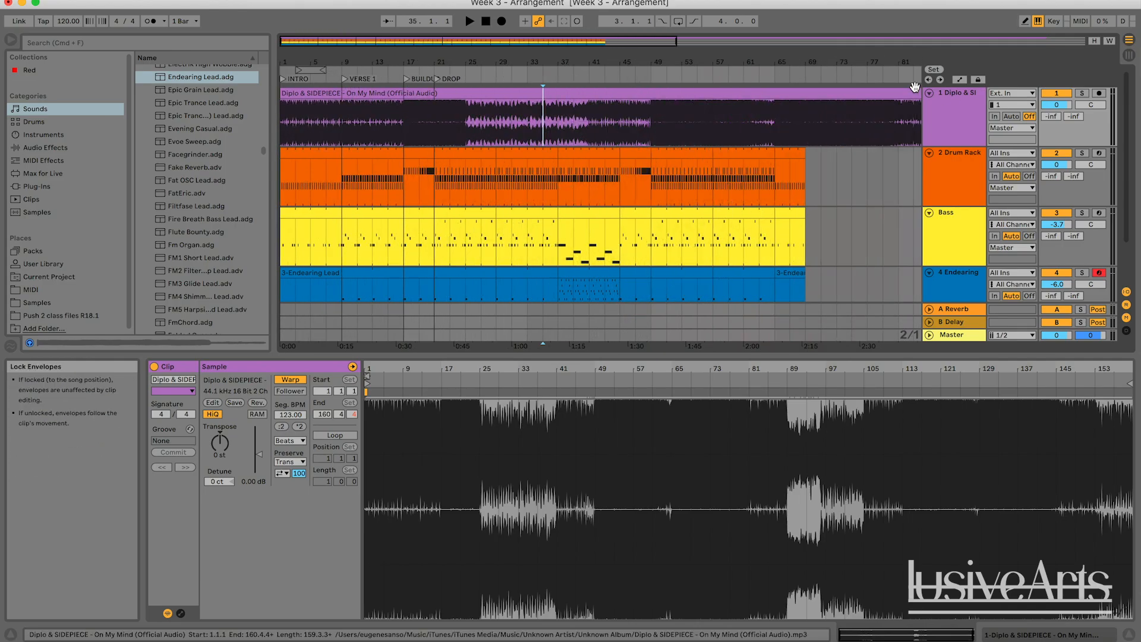
Step: Solo the Diplo & SIDEPIECE reference track and audition its opening bars
left_click(470, 21)
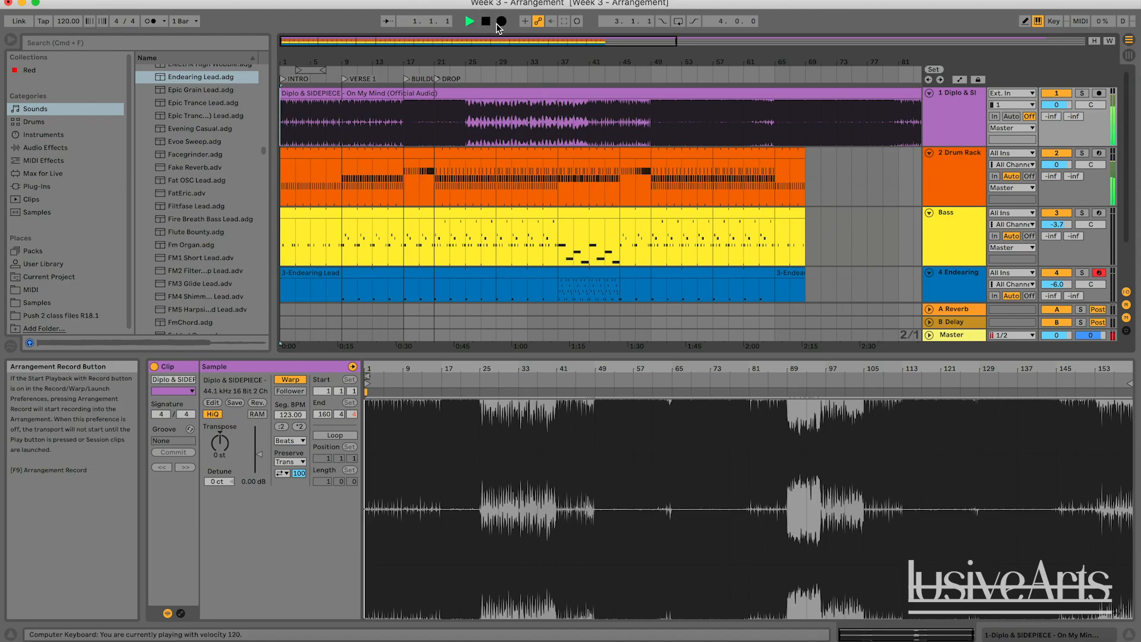
key("space")
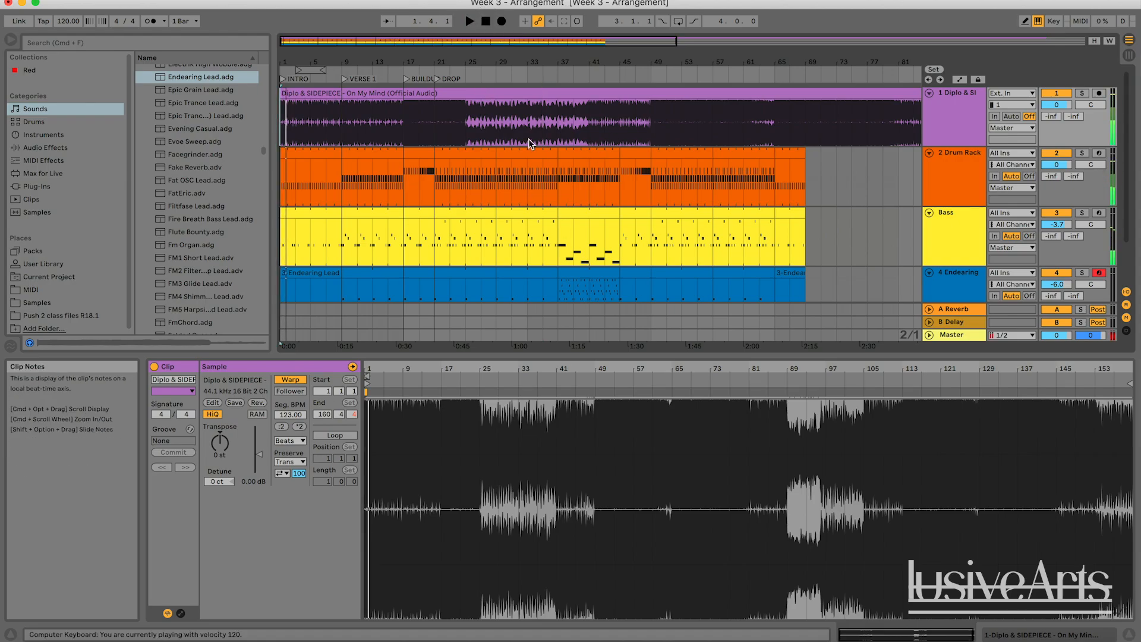
left_click(1083, 94)
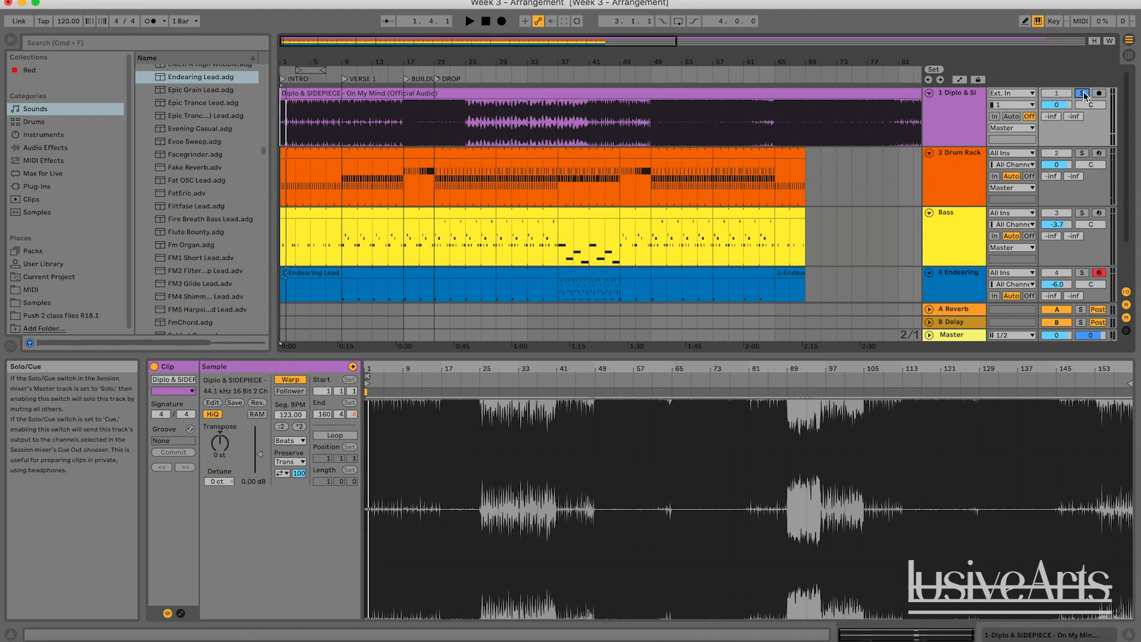
key("space")
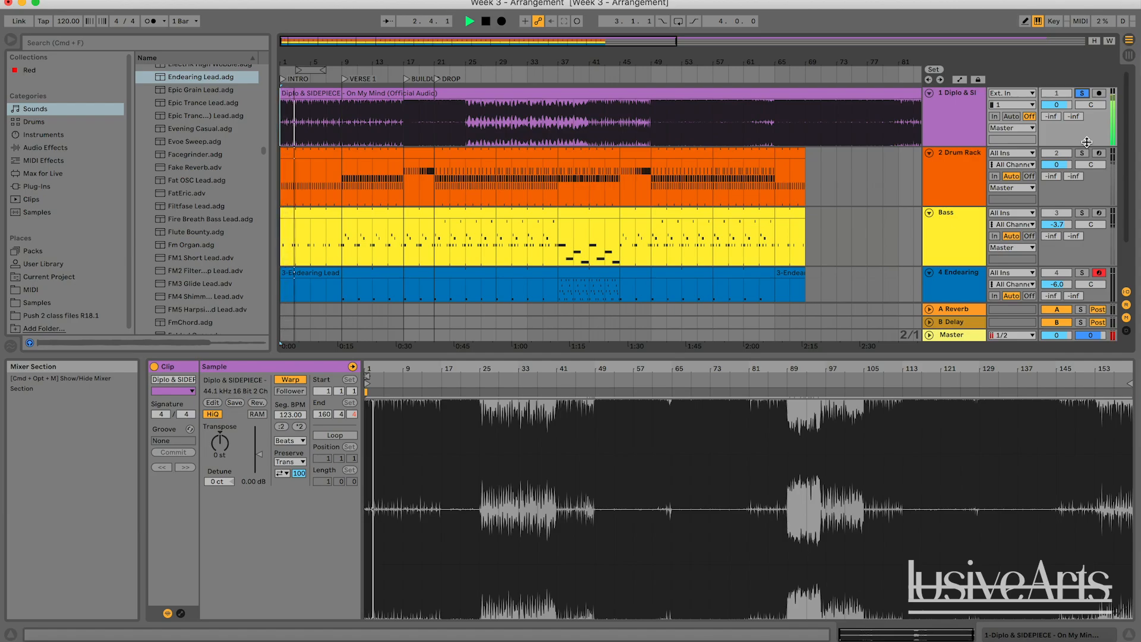
key("space")
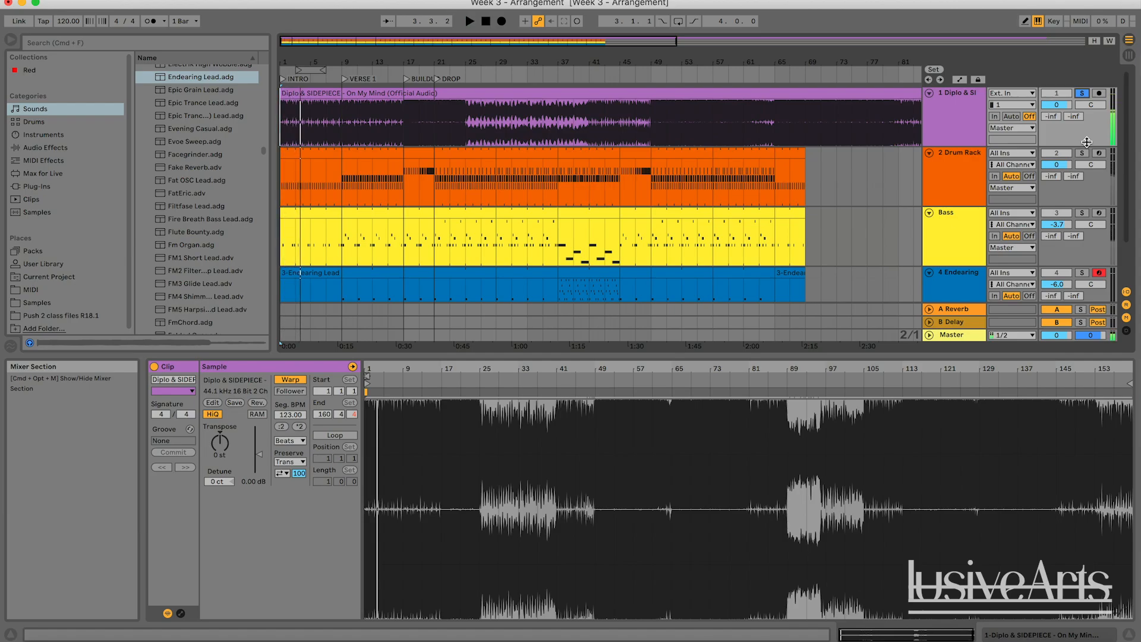
Step: Turn off Warp for the Diplo & SIDEPIECE reference clip
key("minus")
left_click(710, 186)
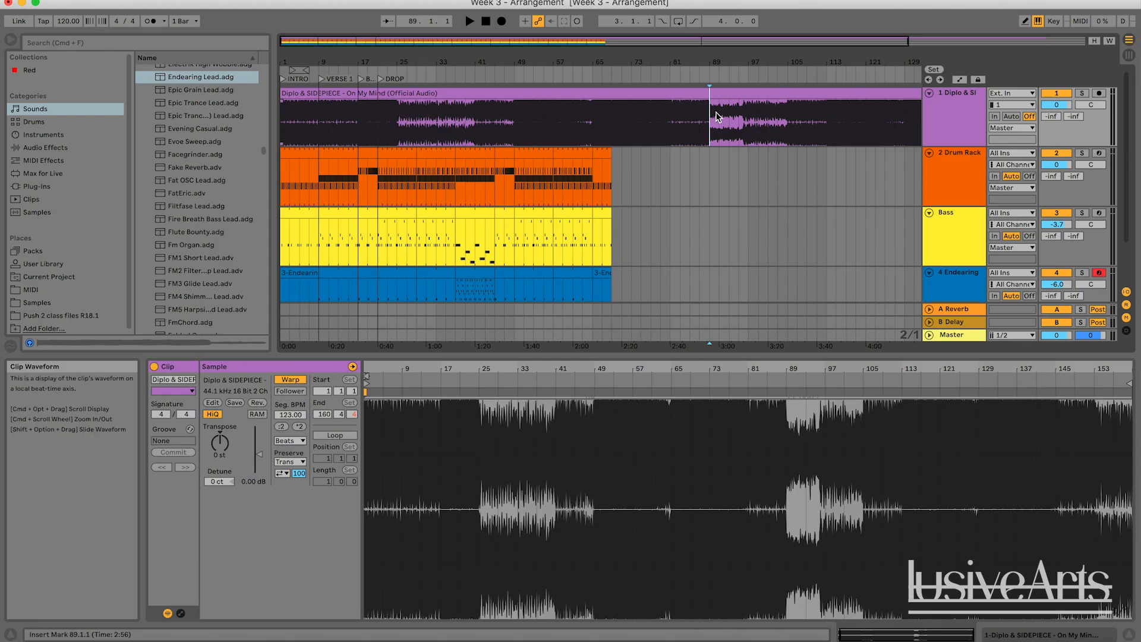
left_click(759, 95)
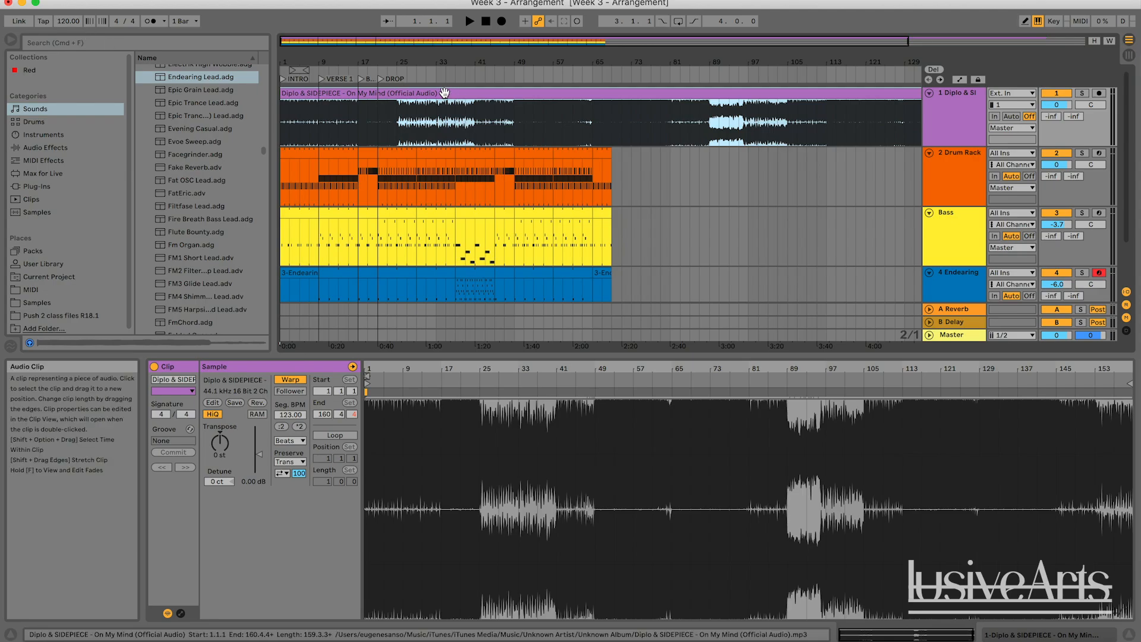
left_click(515, 125)
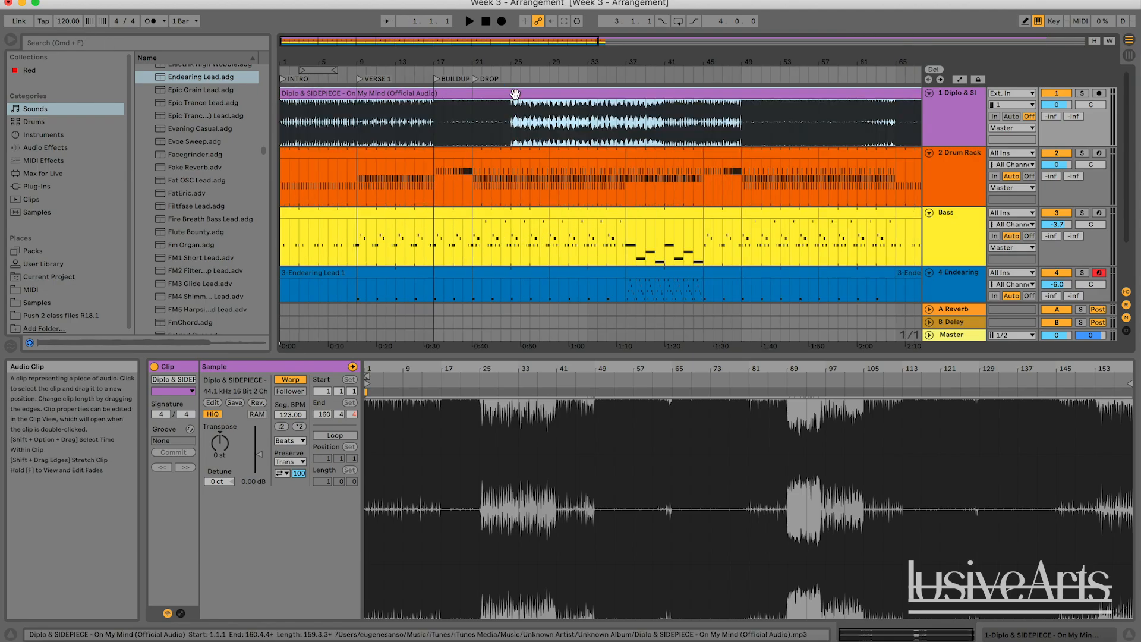
left_click(305, 381)
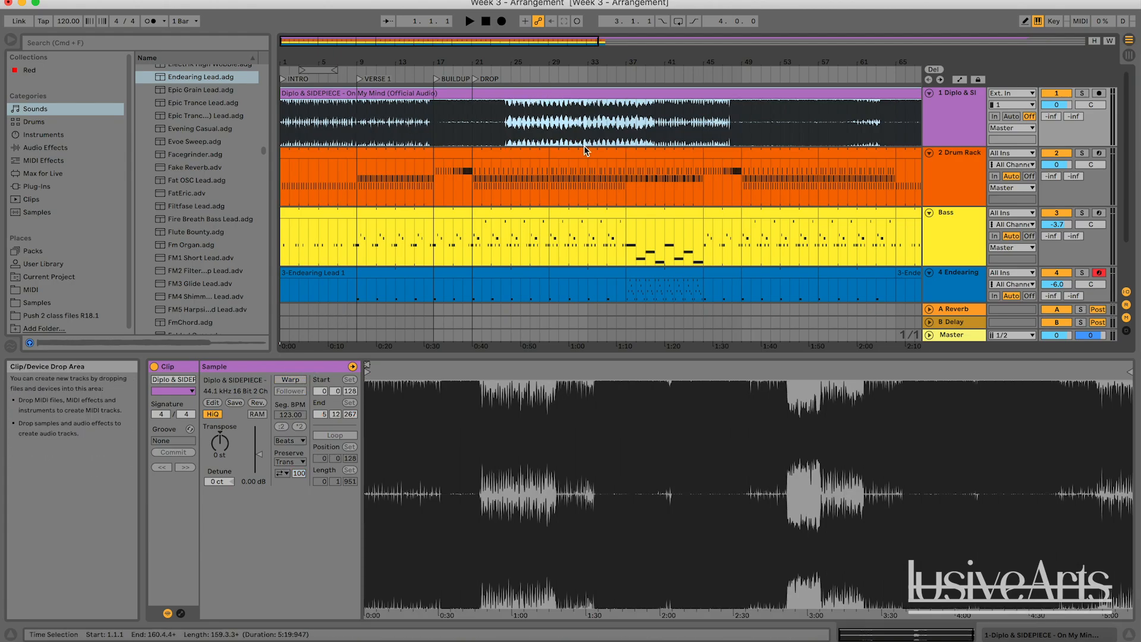
Step: Audition the reference track together with the arrangement around bar 25, and place the insert marker at bar 29
left_click(578, 117)
left_click_drag(443, 53, 440, 27)
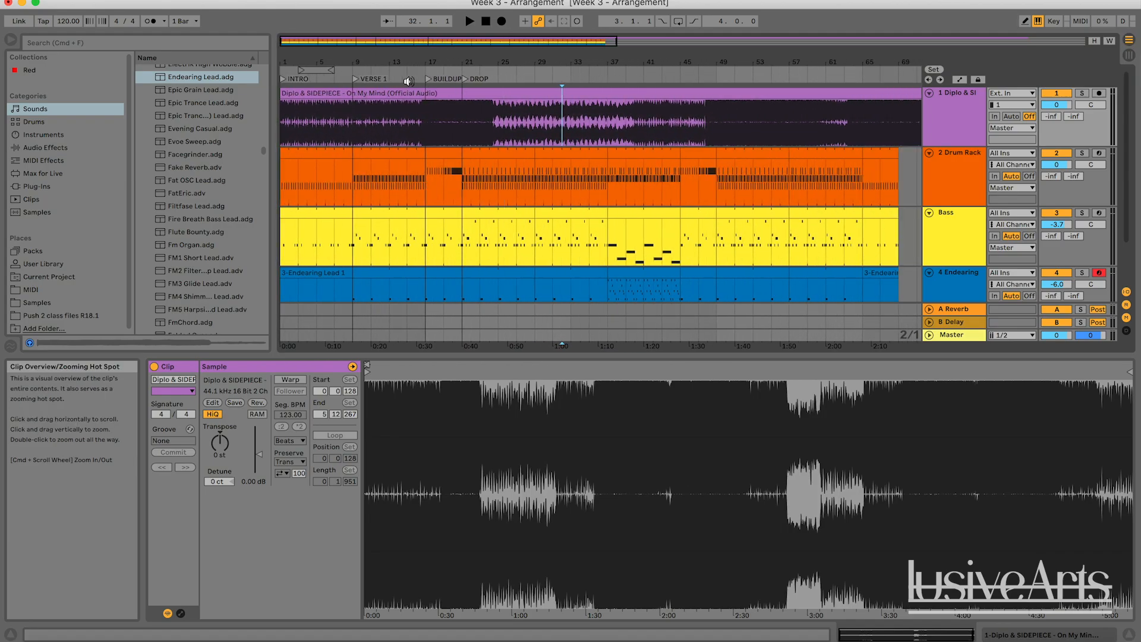
left_click(408, 81)
left_click(501, 79)
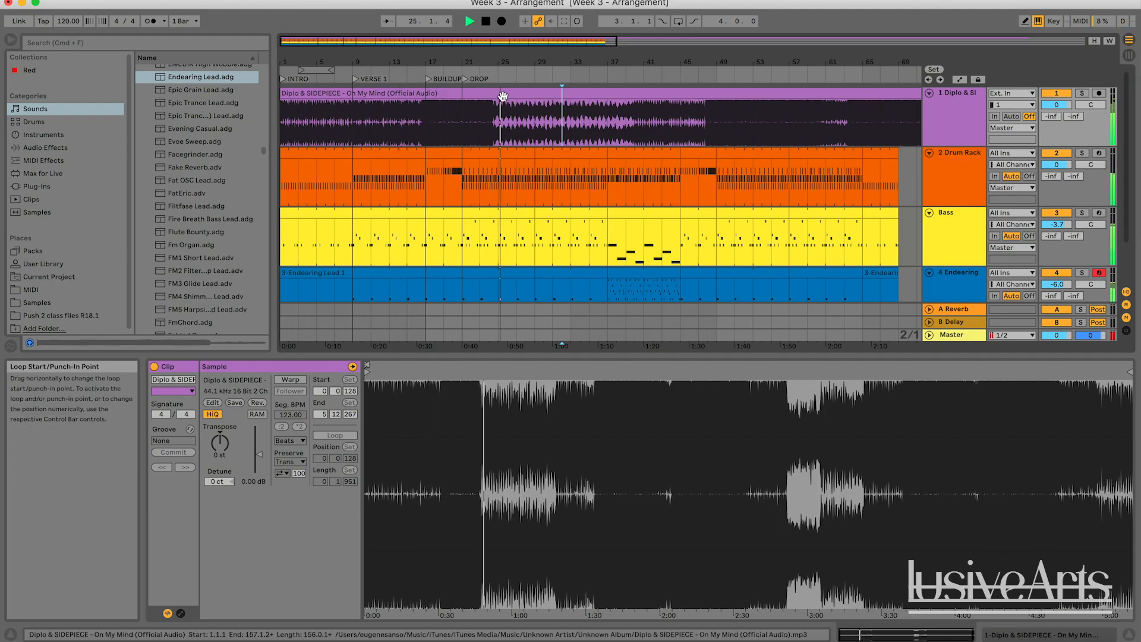
key("space")
left_click(535, 119)
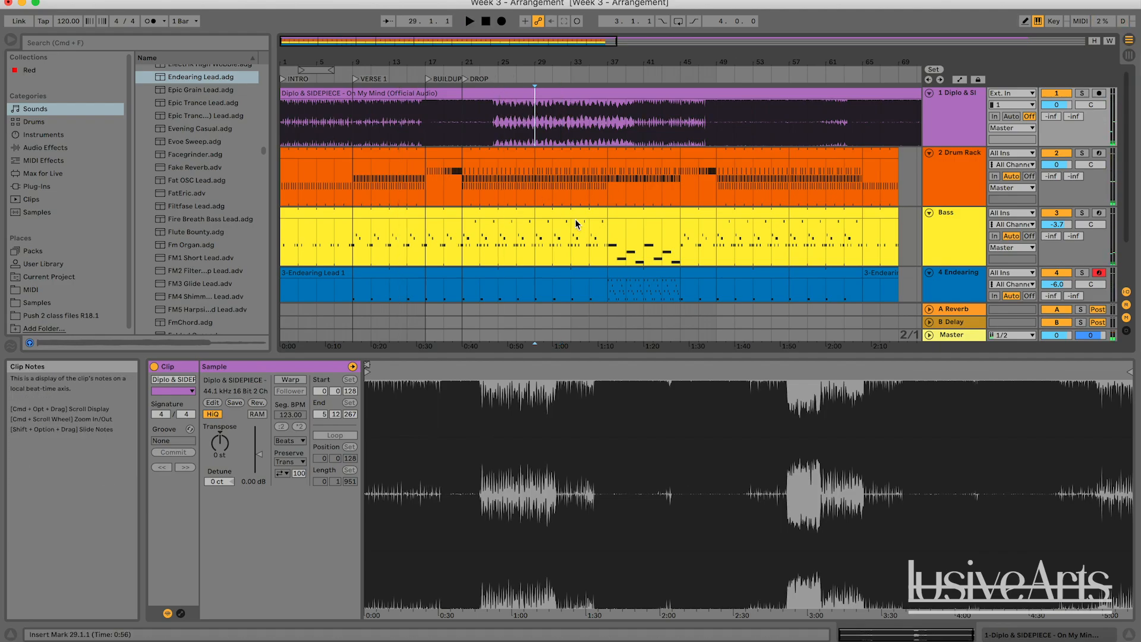
Step: Inspect the reference waveform around bar 47 against the arrangement's sections, and deactivate the reference track
scroll(576, 224, "down", 3)
scroll(547, 187, "up", 3)
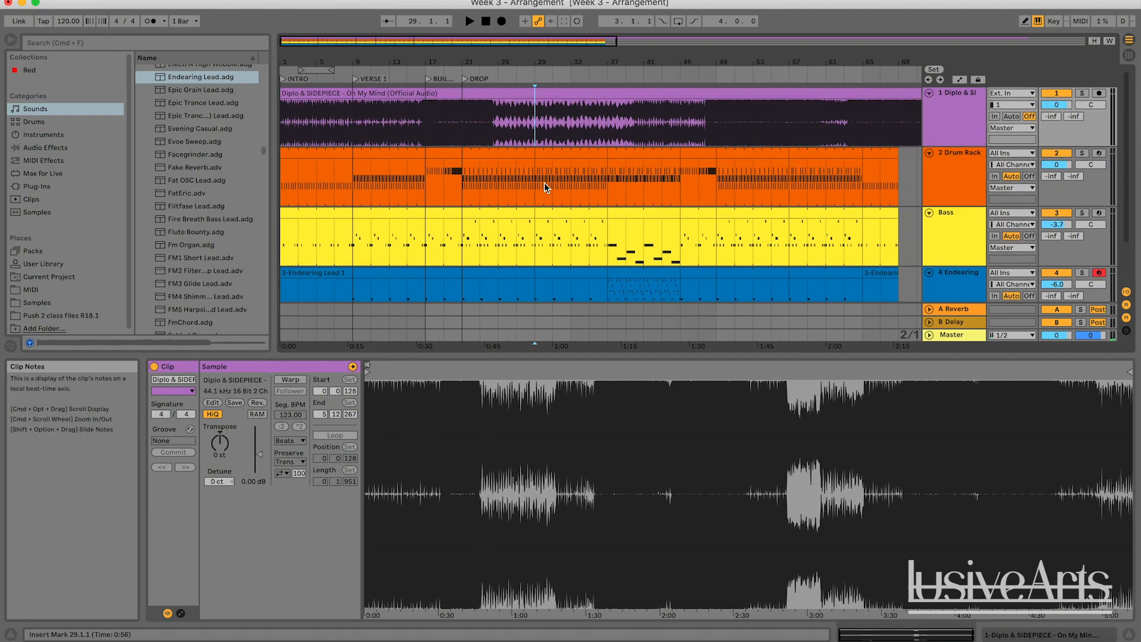
left_click(702, 114)
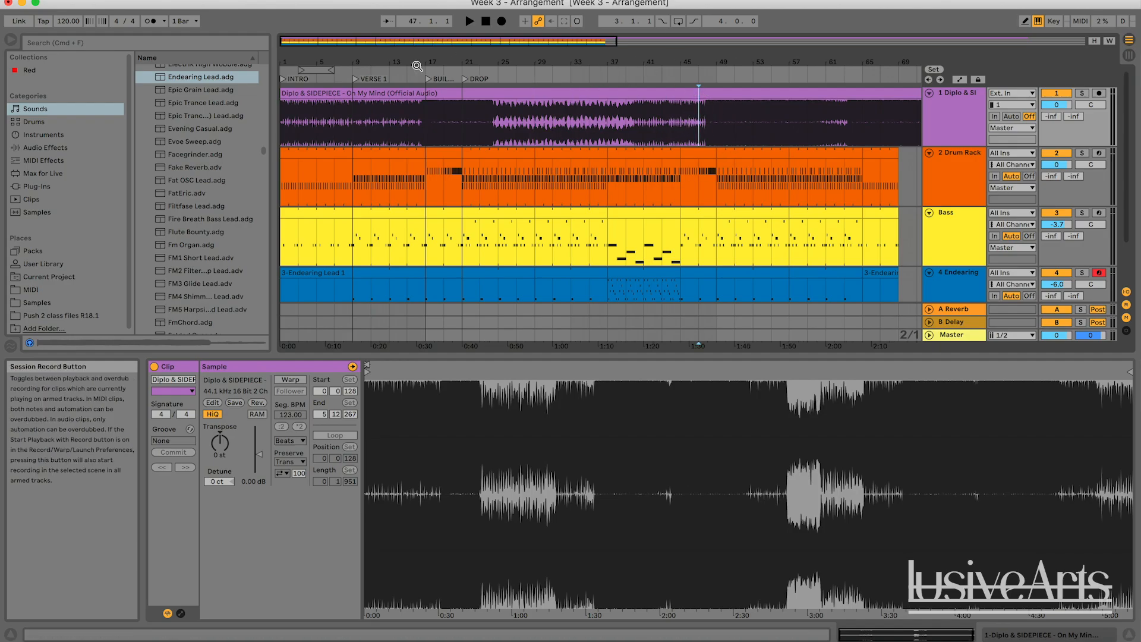
left_click_drag(466, 41, 466, 27)
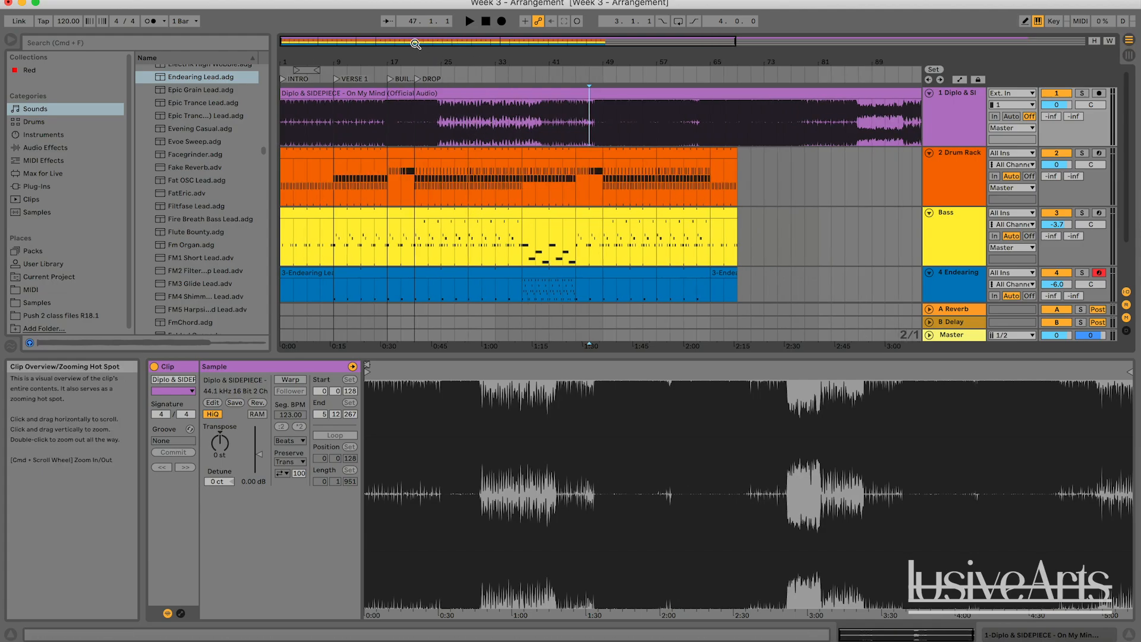
left_click_drag(416, 41, 381, 42)
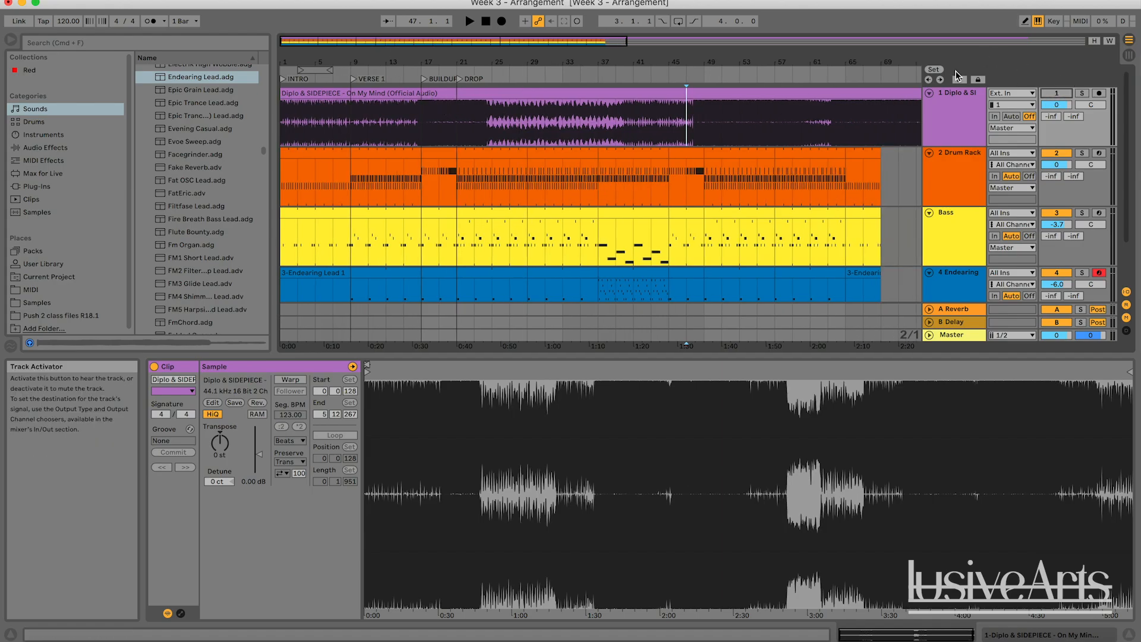
Step: Play the arrangement from just before Verse 1, briefly soloing the reference track to compare the two
left_click_drag(473, 54, 374, 80)
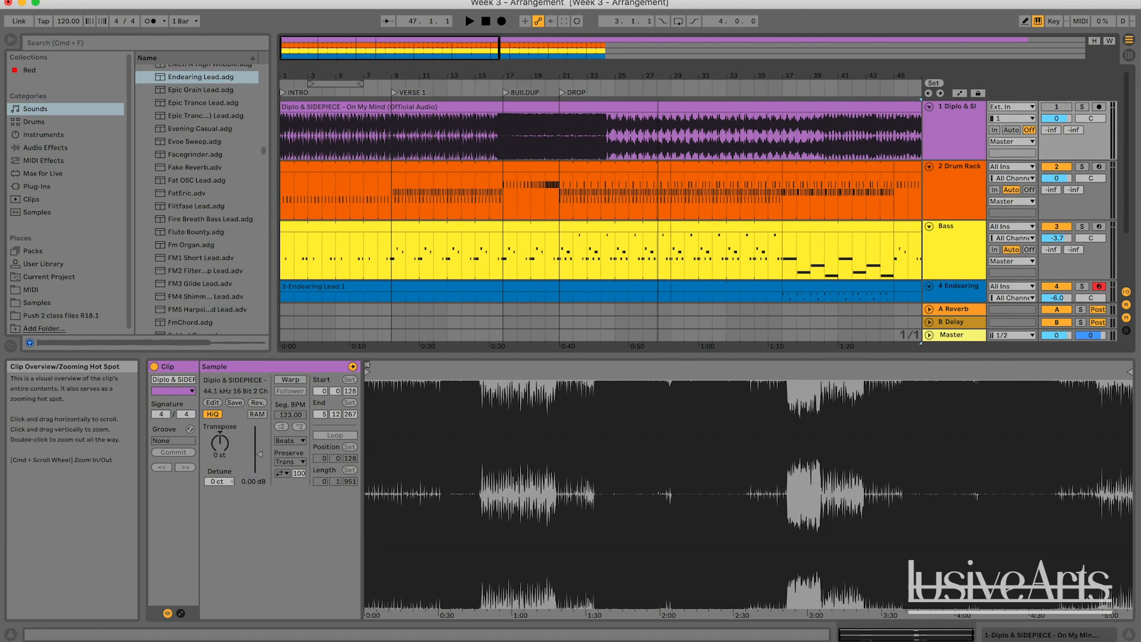
left_click(375, 81)
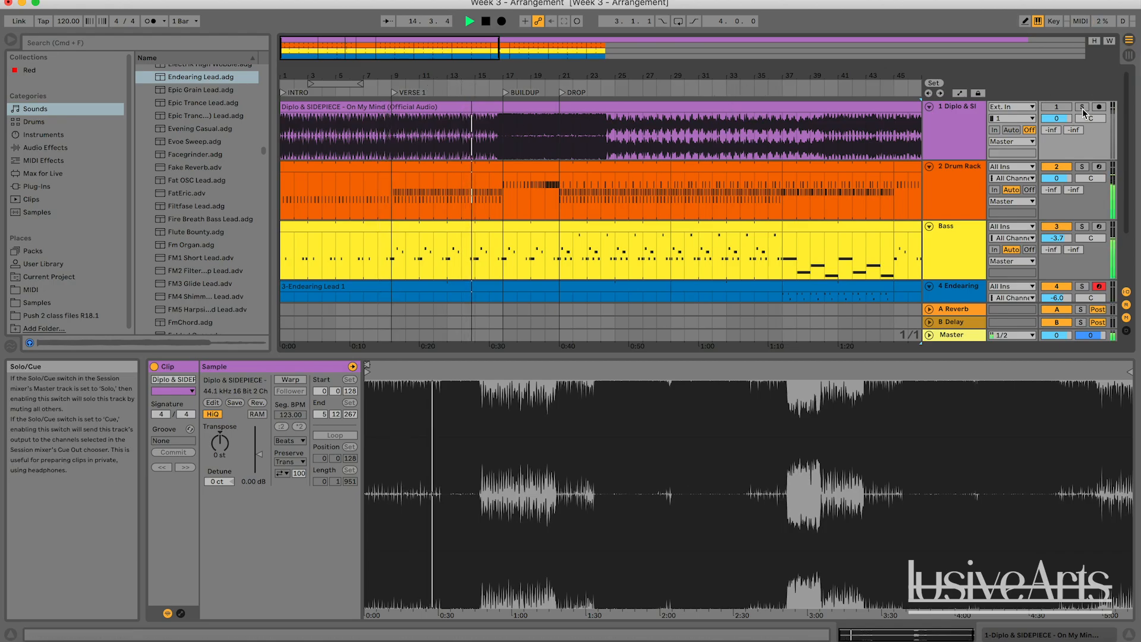
left_click(1083, 107)
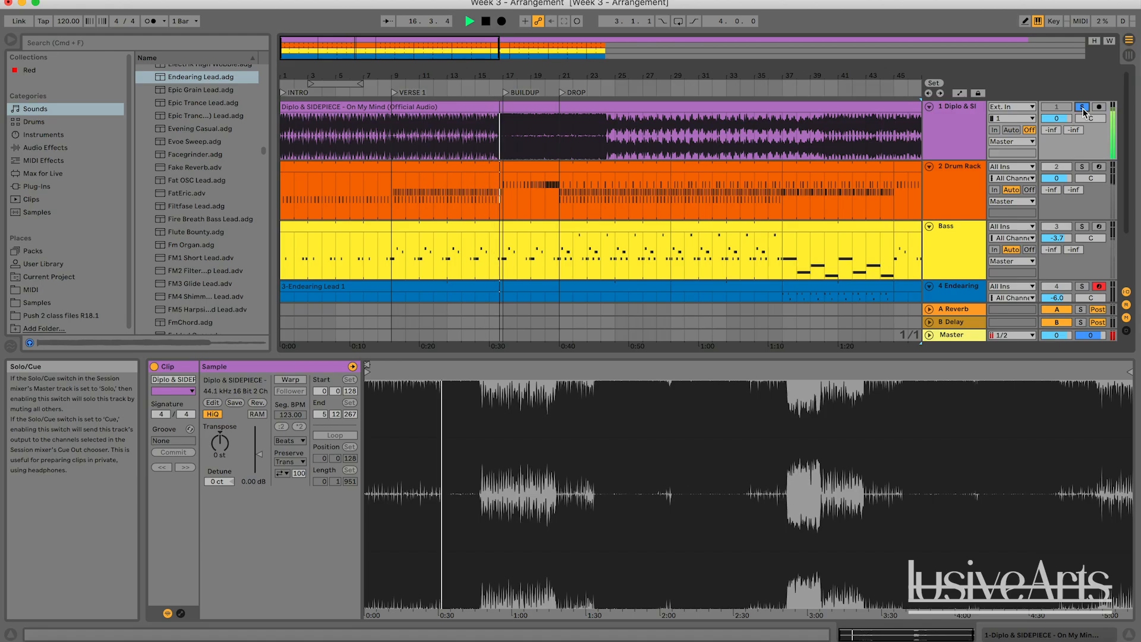
left_click(1083, 109)
key("space")
Step: Compare the reference waveform at bars 17 and 25 with the arrangement's Buildup and Drop sections
left_click(502, 140)
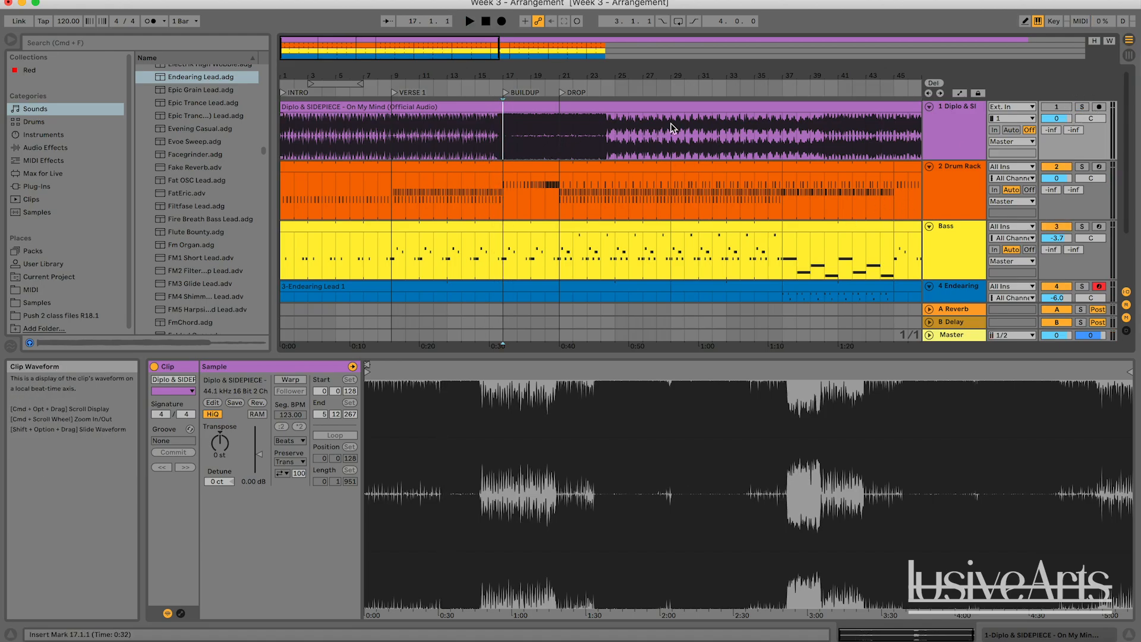
scroll(509, 179, "down", 3)
scroll(509, 179, "up", 3)
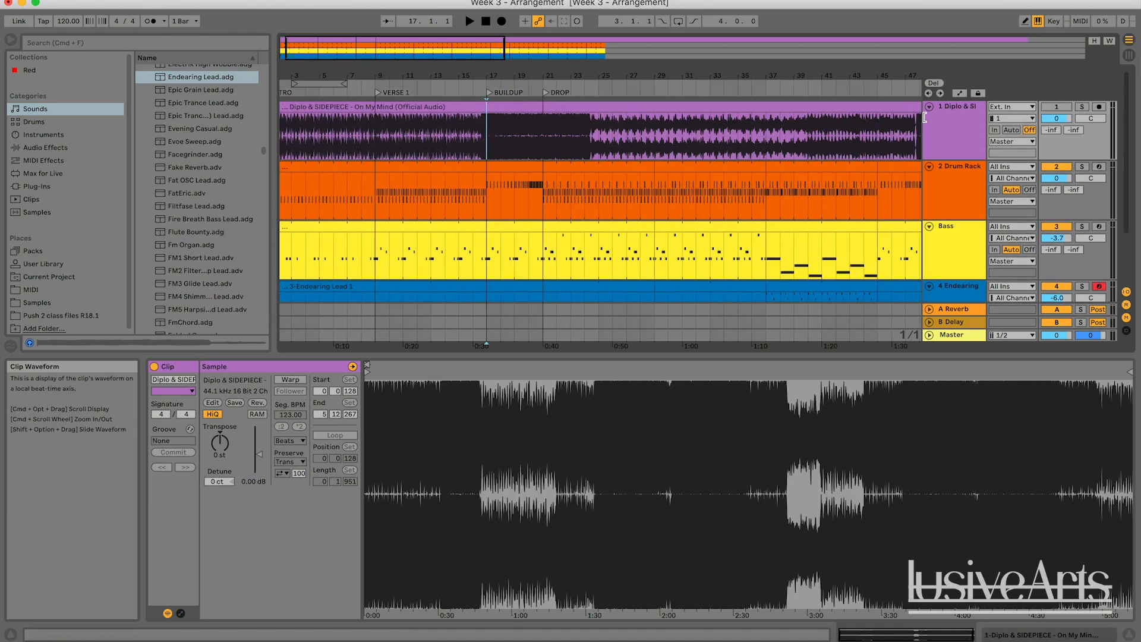
scroll(816, 133, "down", 8)
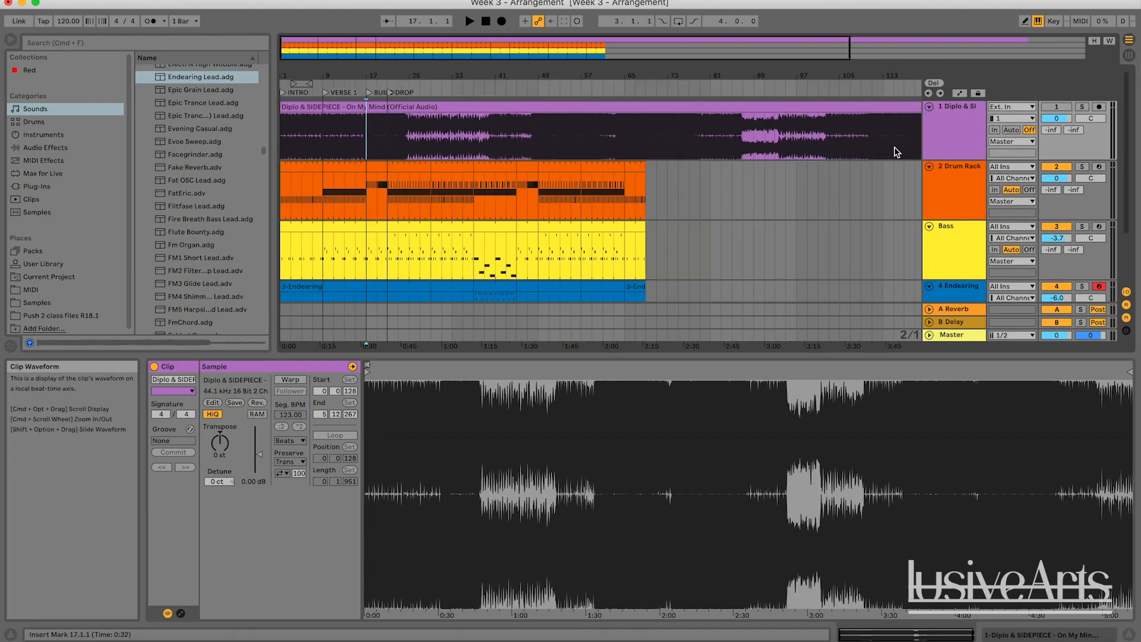
mouse_move(382, 56)
left_mouse_down()
mouse_move(382, 90)
mouse_move(382, 78)
left_mouse_up()
left_click(497, 136)
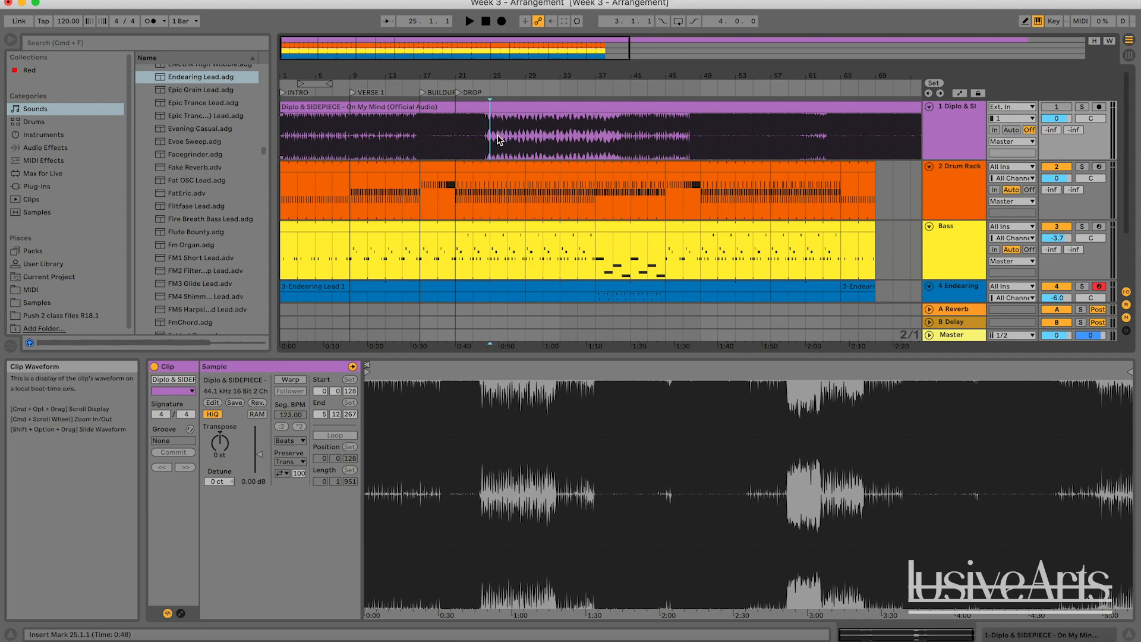
scroll(474, 118, "down", 3)
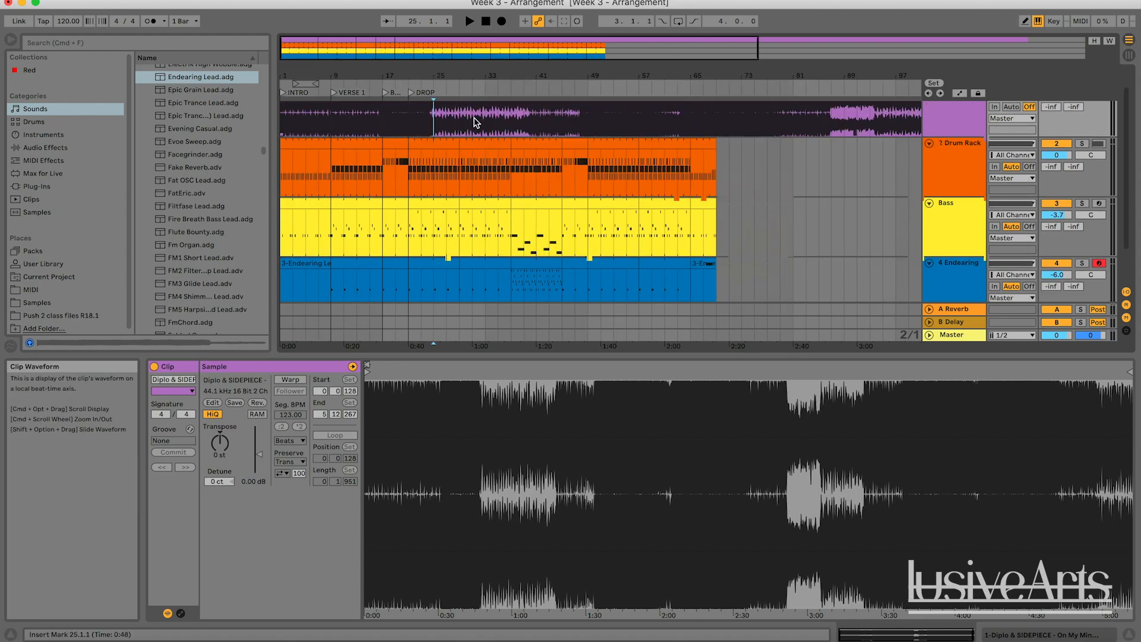
scroll(474, 122, "up", 1)
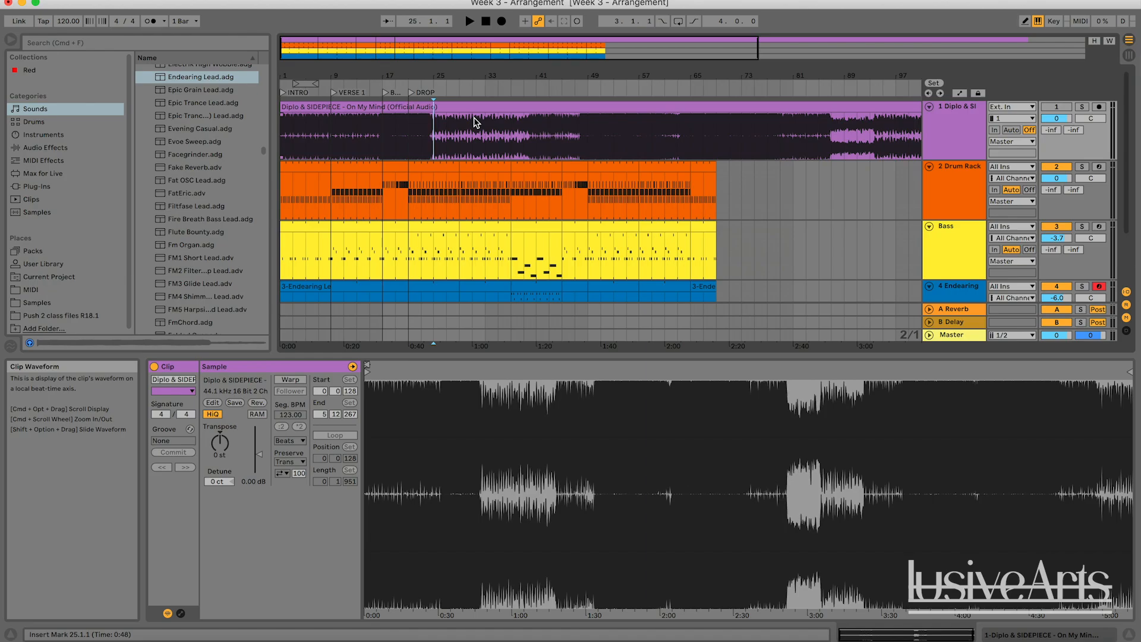
left_click_drag(327, 42, 324, 44)
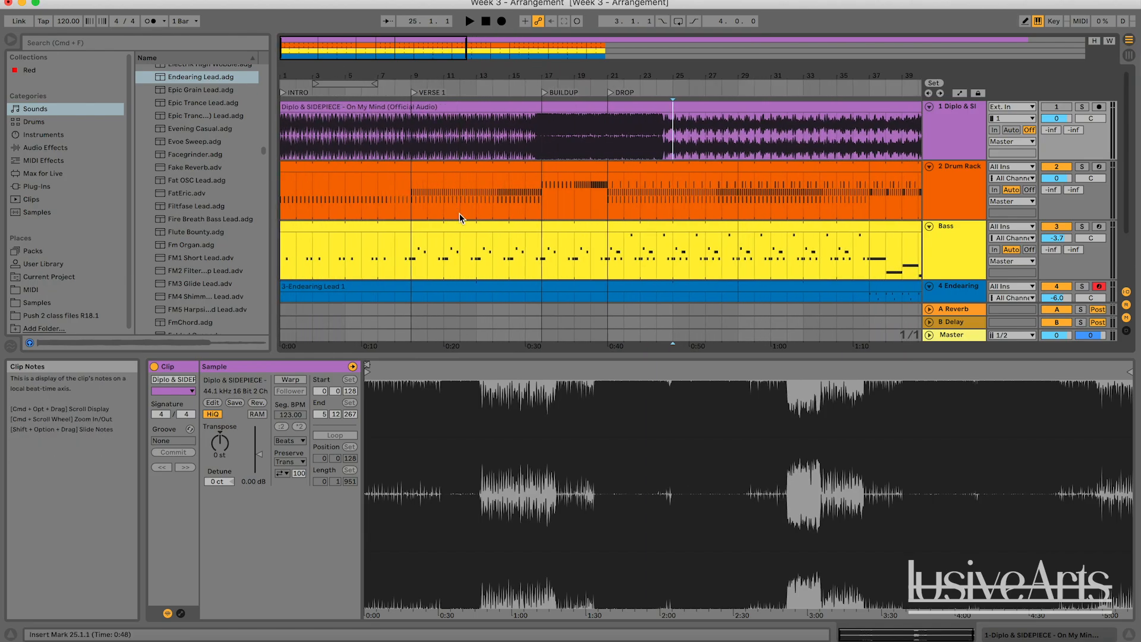
Step: Show the notes of the Drum Rack clip in Verse 1 and collapse the reference track
scroll(459, 213, "down", 3)
scroll(461, 214, "up", 3)
left_click(515, 200)
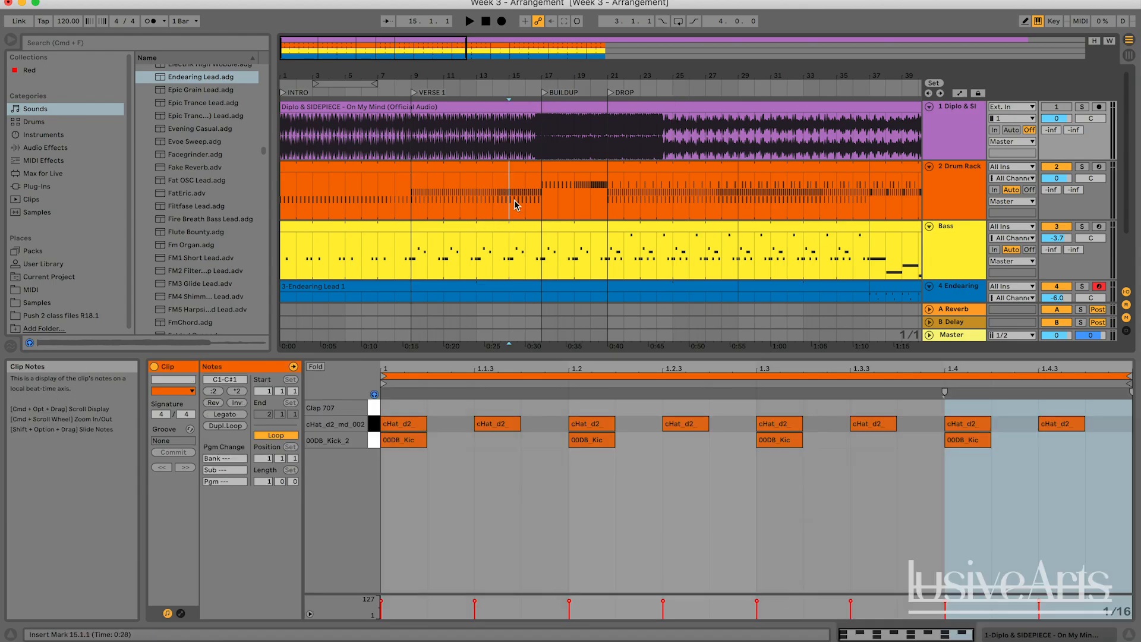
left_click(929, 108)
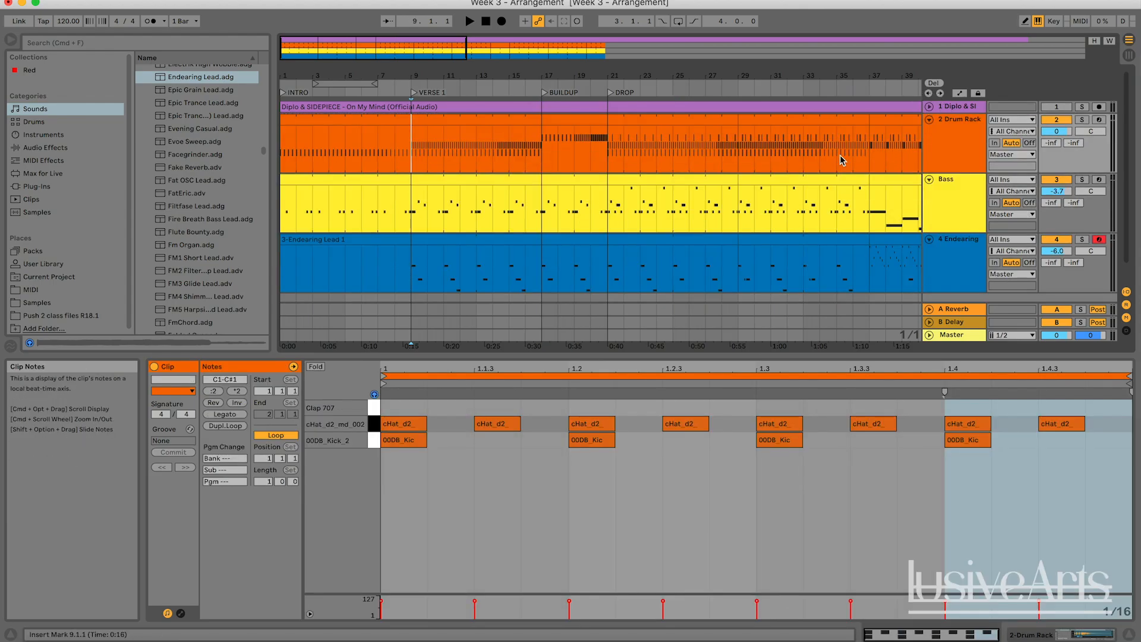
left_click_drag(412, 49, 419, 83)
scroll(645, 192, "down", 2)
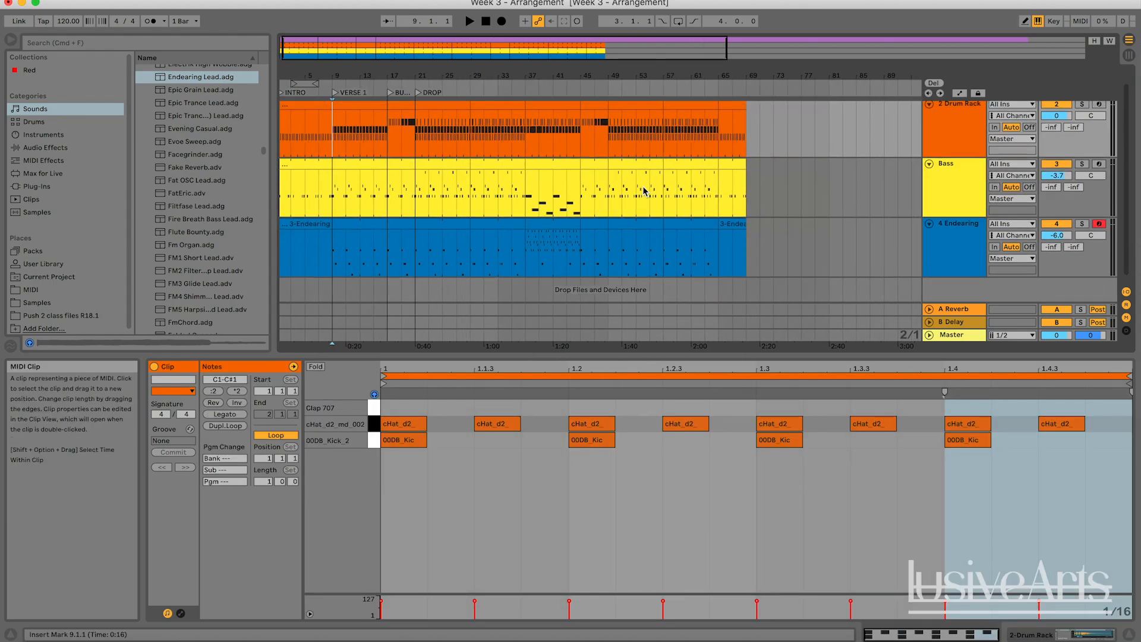
scroll(645, 191, "up", 2)
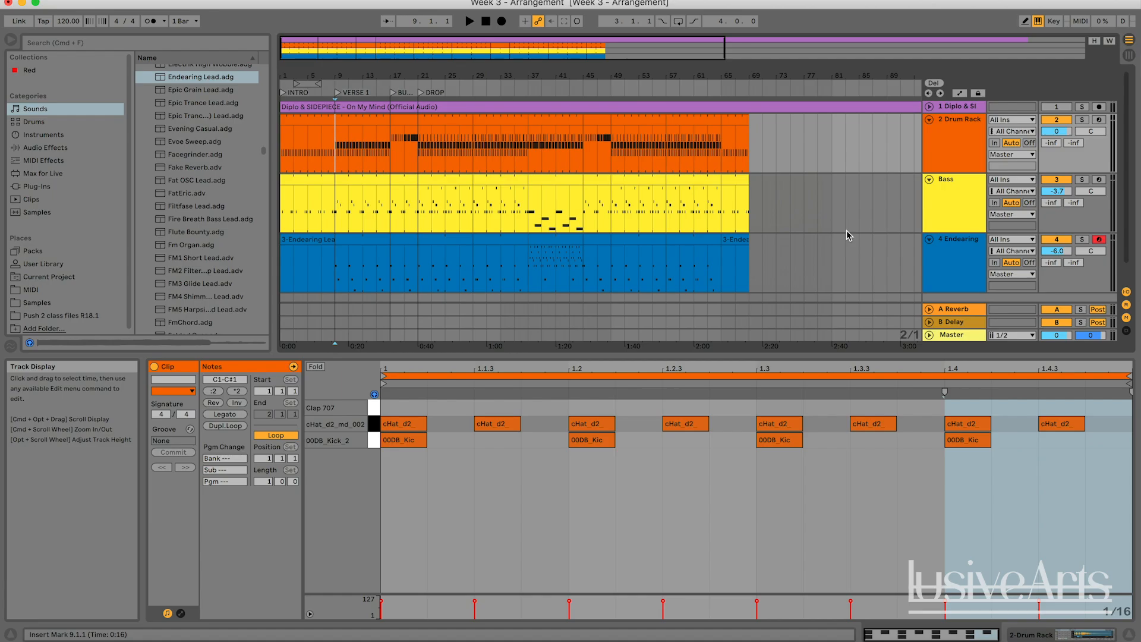
scroll(846, 231, "down", 2)
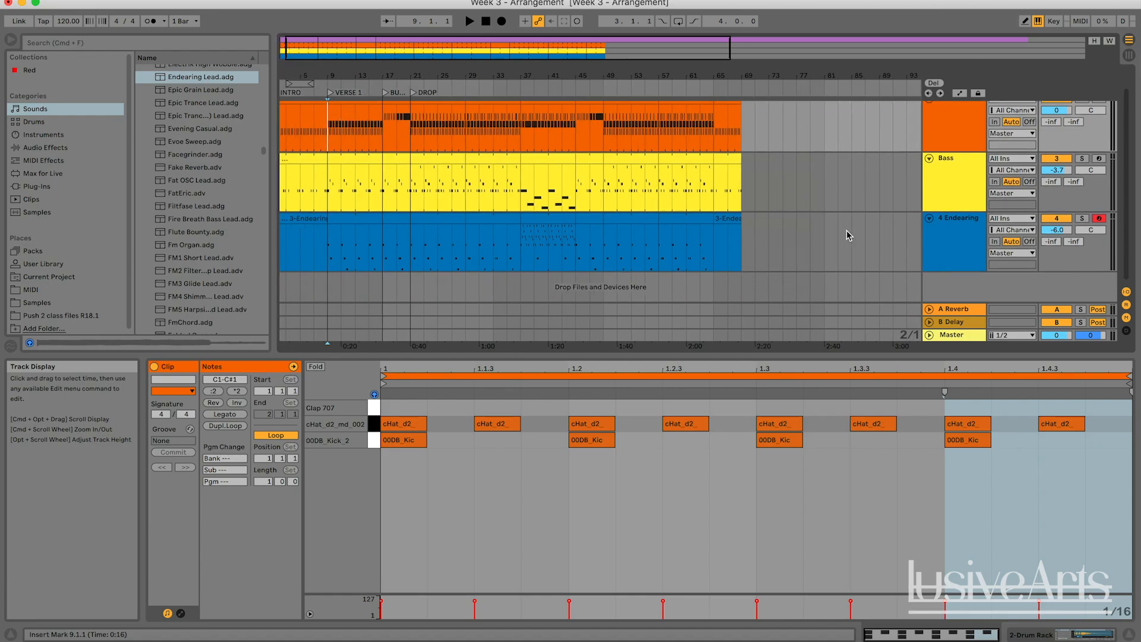
scroll(847, 230, "up", 2)
scroll(847, 230, "up", 2)
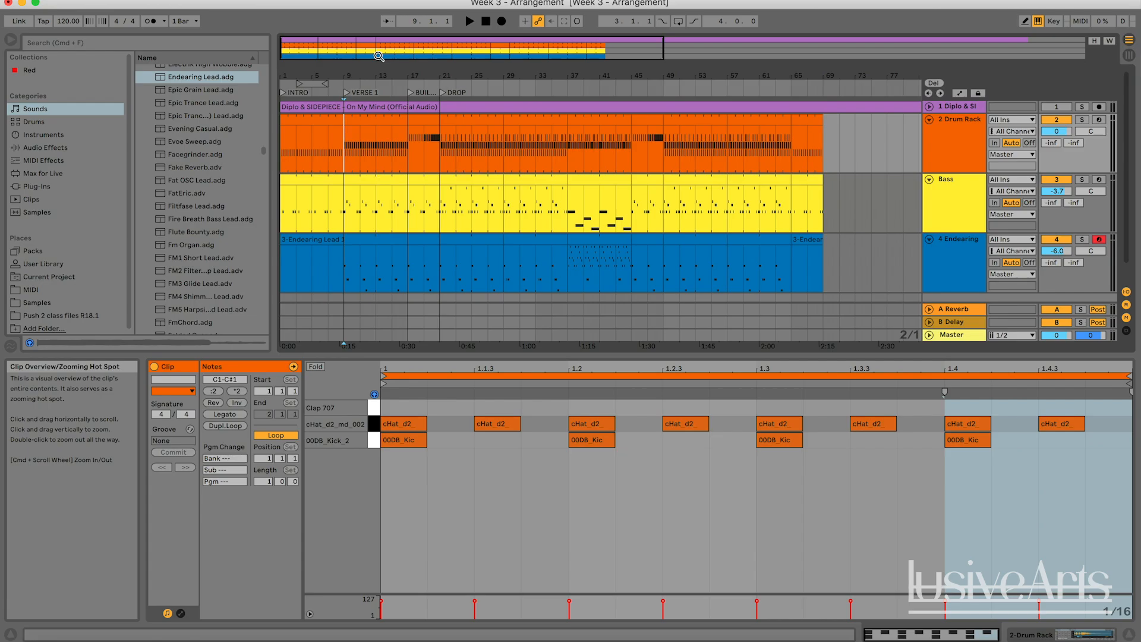